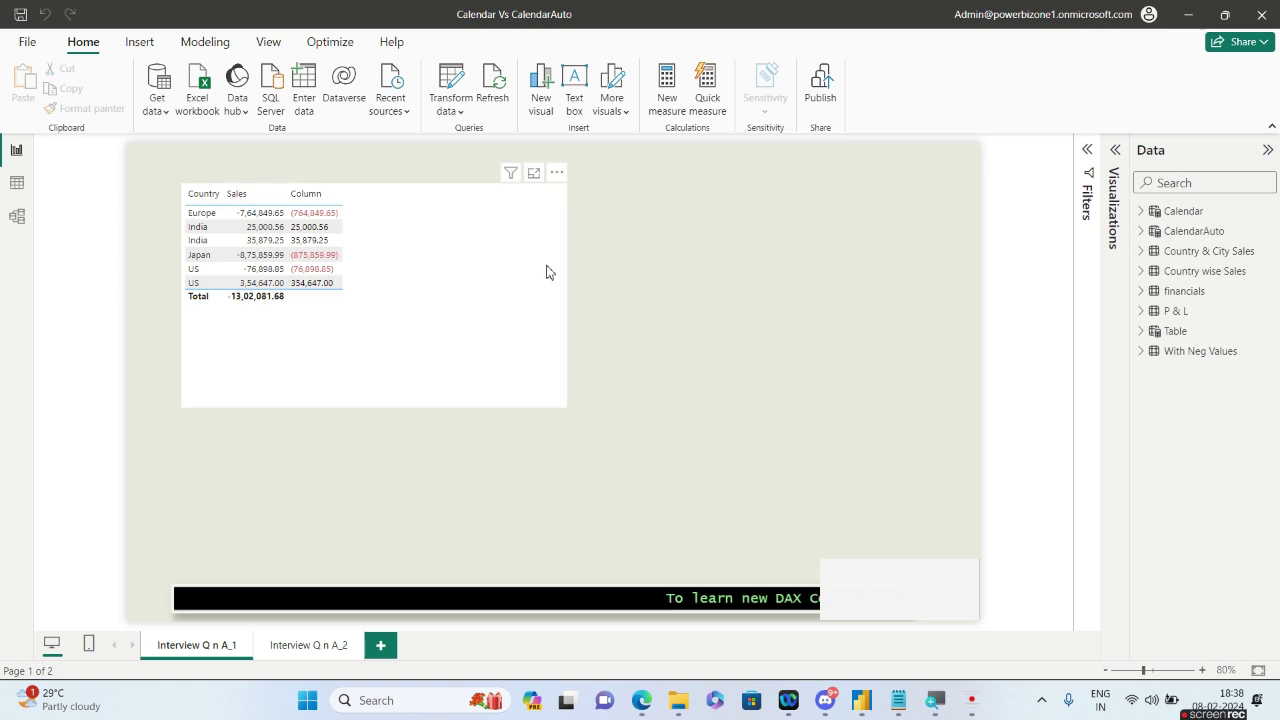
# Switch to Table view to show Country wise Sales and its FORMAT/SWITCH Column formula.
pyautogui.click(17, 184)
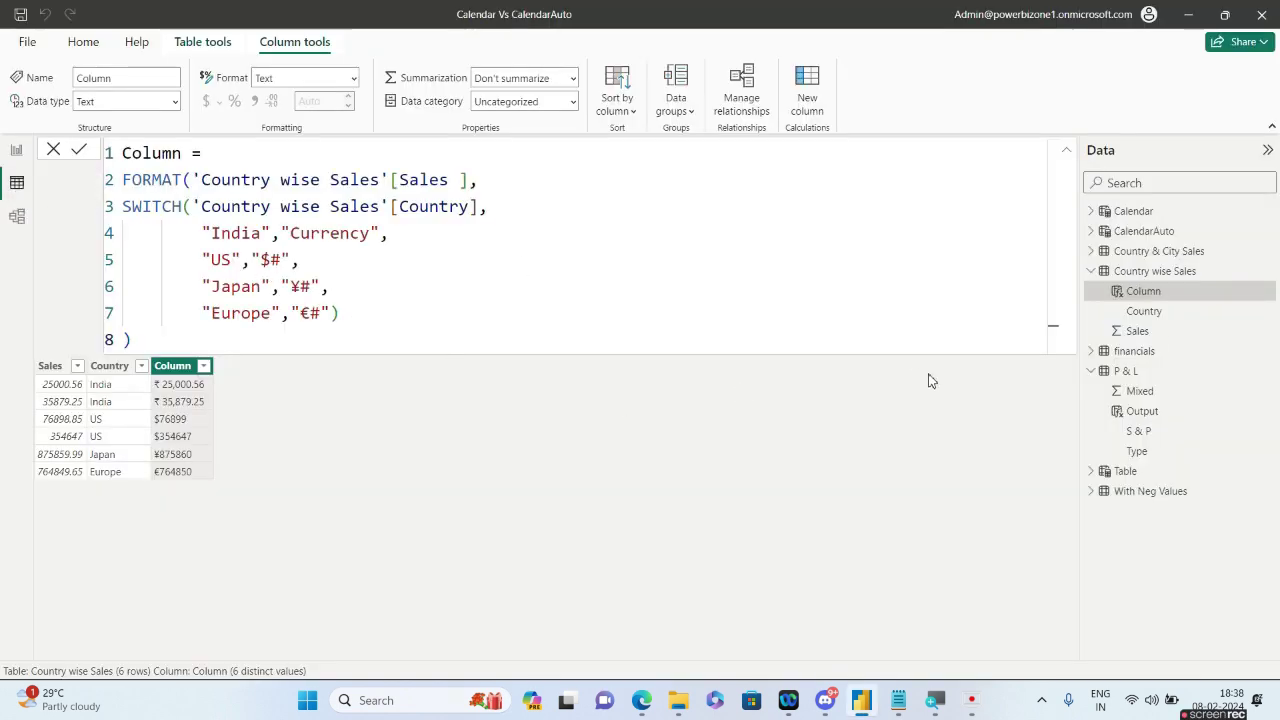
pyautogui.click(1099, 277)
pyautogui.press('super+plus')
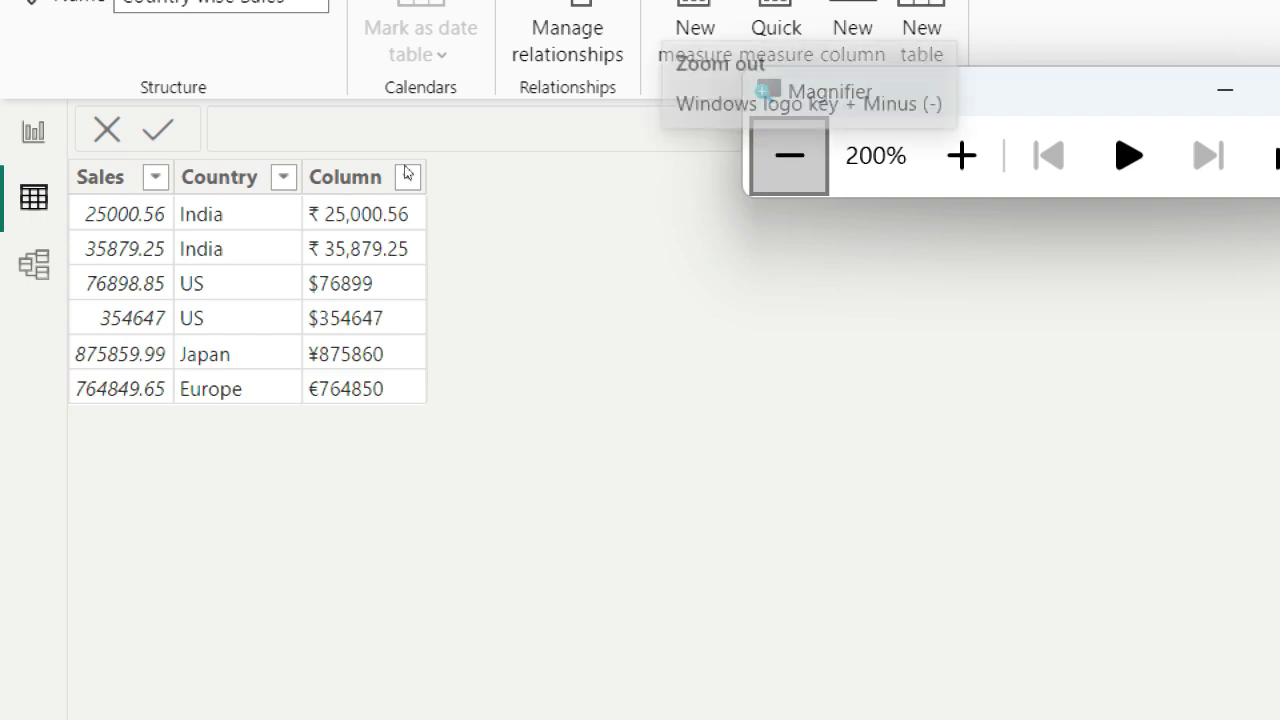
pyautogui.click(789, 155)
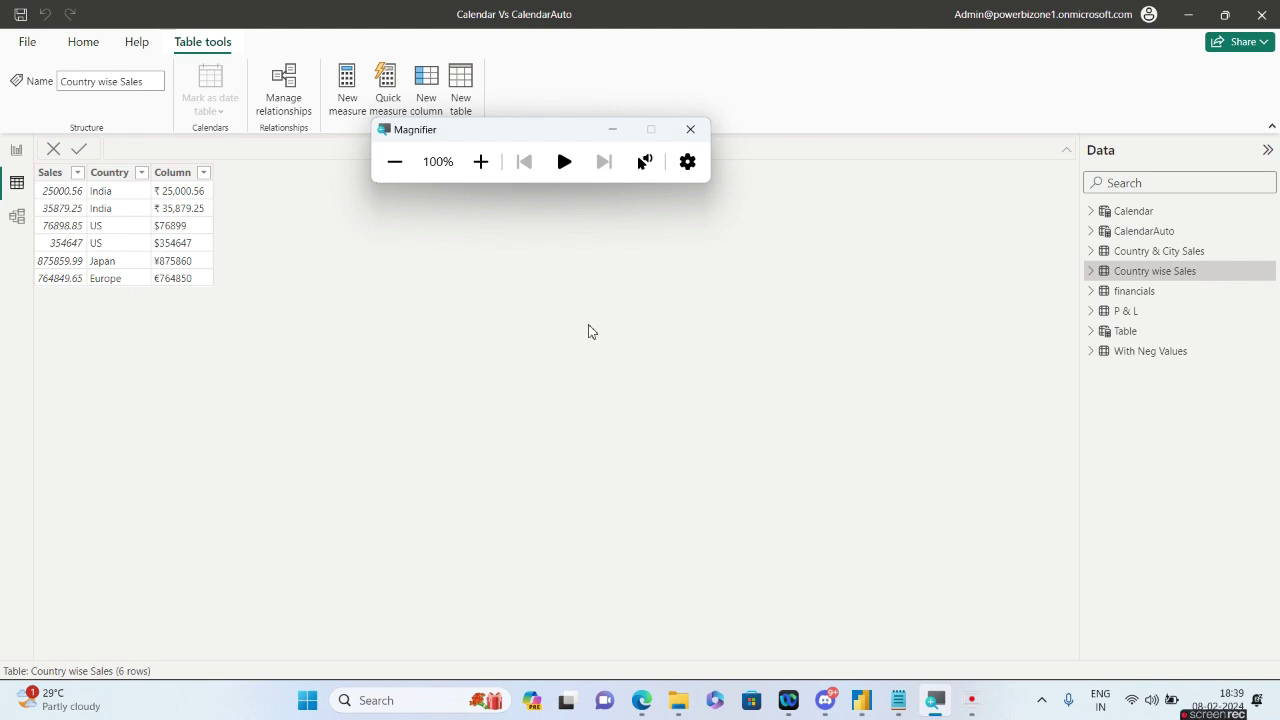
# Add a new calculated column to Country wise Sales named Currency.
pyautogui.click(1268, 271)
pyautogui.click(1272, 272)
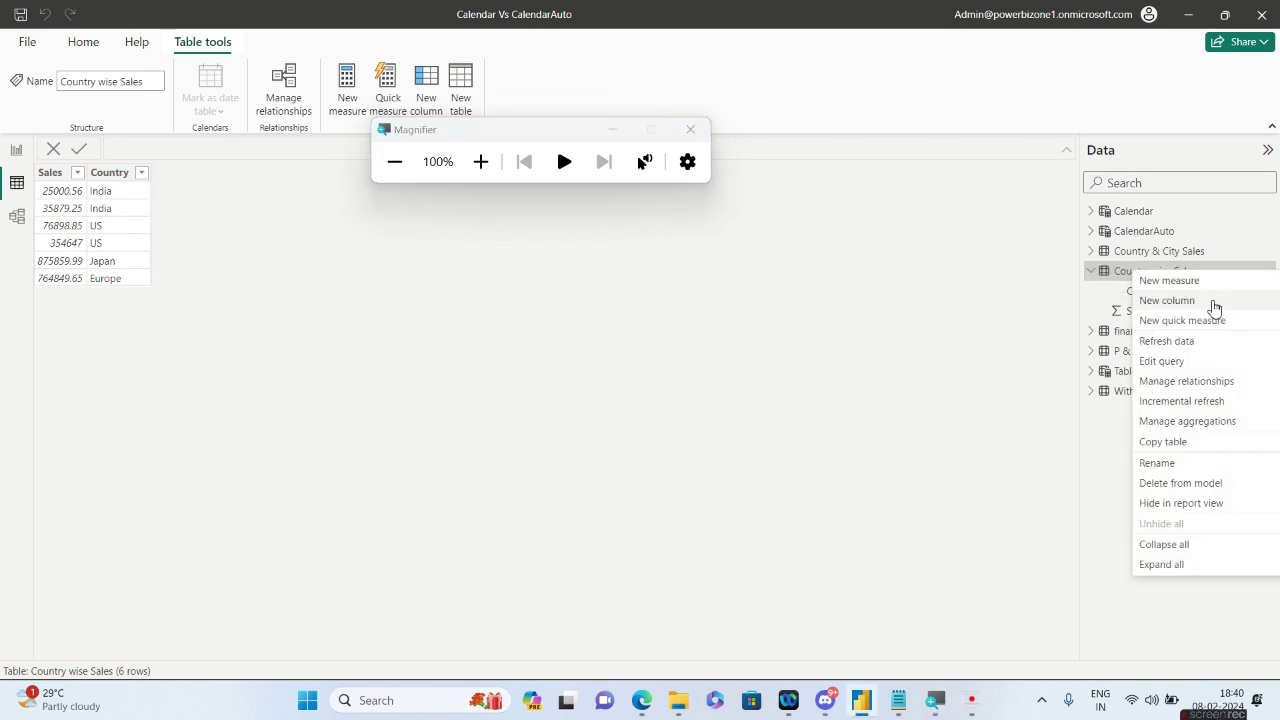
pyautogui.click(1211, 300)
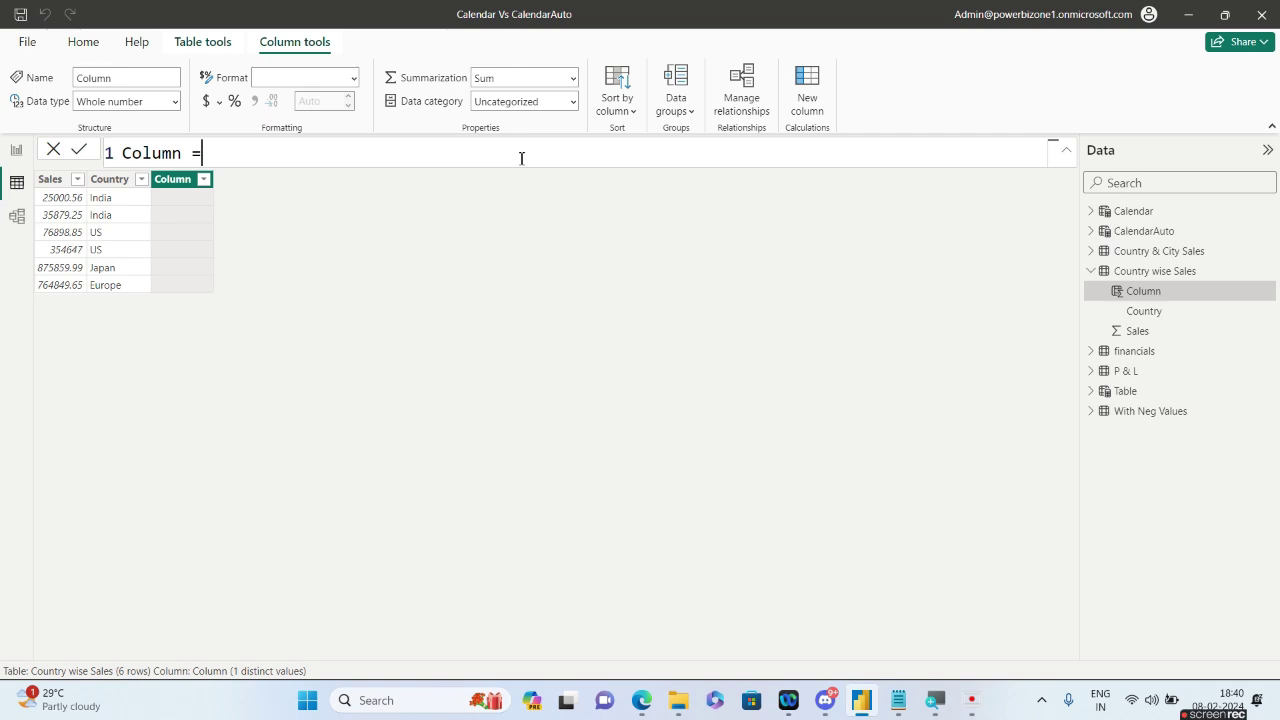
pyautogui.press('BackSpace')
pyautogui.press('BackSpace')
pyautogui.press('BackSpace')
pyautogui.press('BackSpace')
pyautogui.press('BackSpace')
pyautogui.press('BackSpace')
pyautogui.press('BackSpace')
pyautogui.press('BackSpace')
pyautogui.write('Output')
pyautogui.press('BackSpace')
pyautogui.press('BackSpace')
pyautogui.press('BackSpace')
pyautogui.press('BackSpace')
pyautogui.press('BackSpace')
pyautogui.press('BackSpace')
pyautogui.write('Currency =')
pyautogui.hotkey('shift', 'Return')
# Begin the formula with FORMAT('Country wise Sales'[Sales ], and indent the next line.
pyautogui.write('FOR')
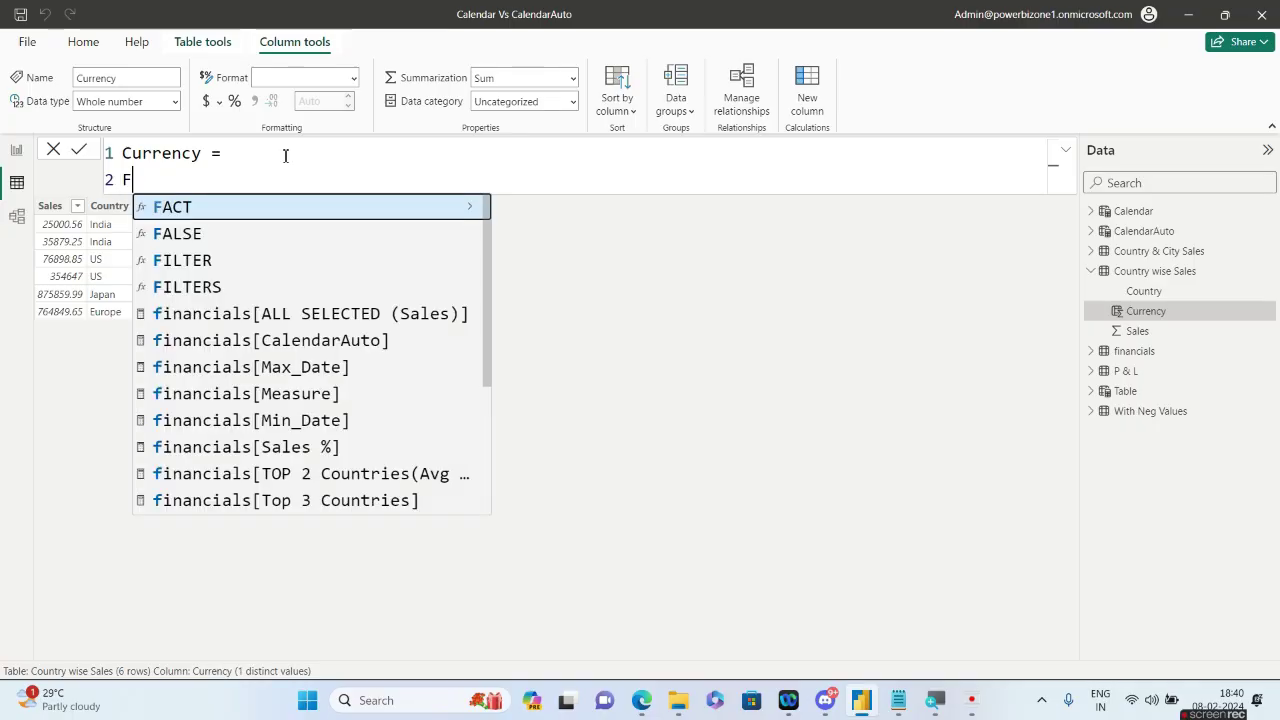
pyautogui.click(303, 212)
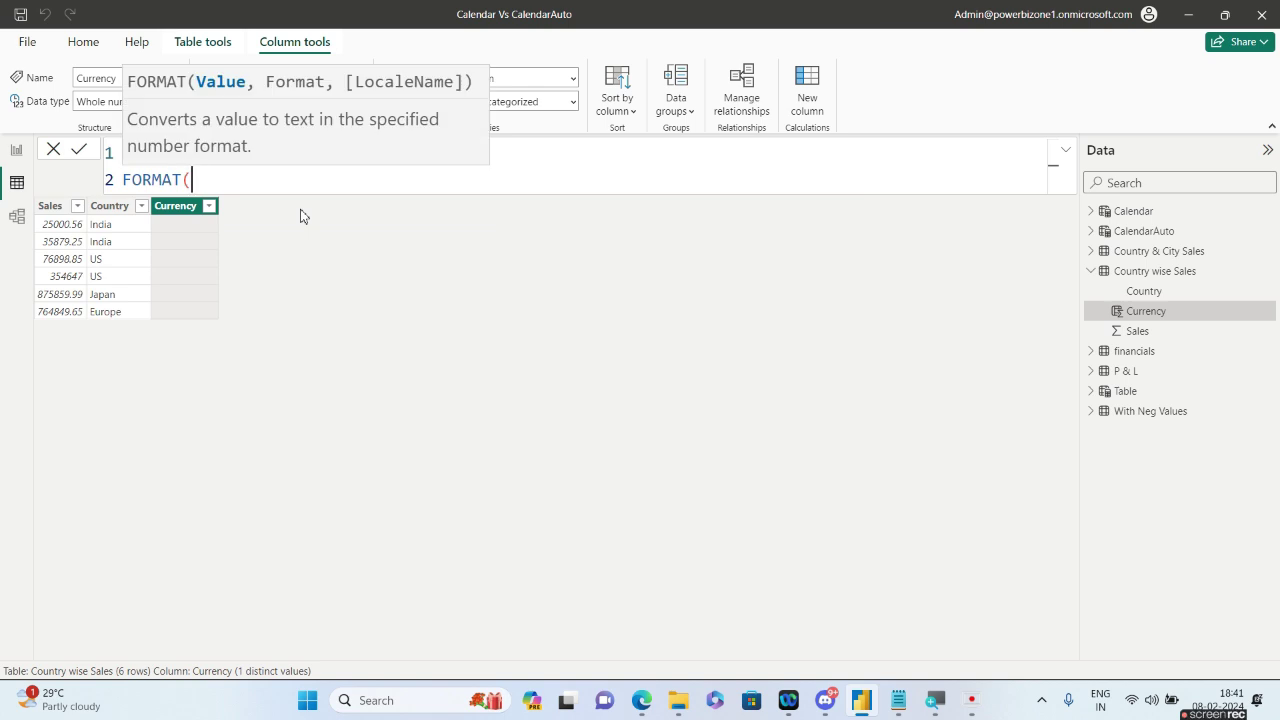
pyautogui.write('Sales')
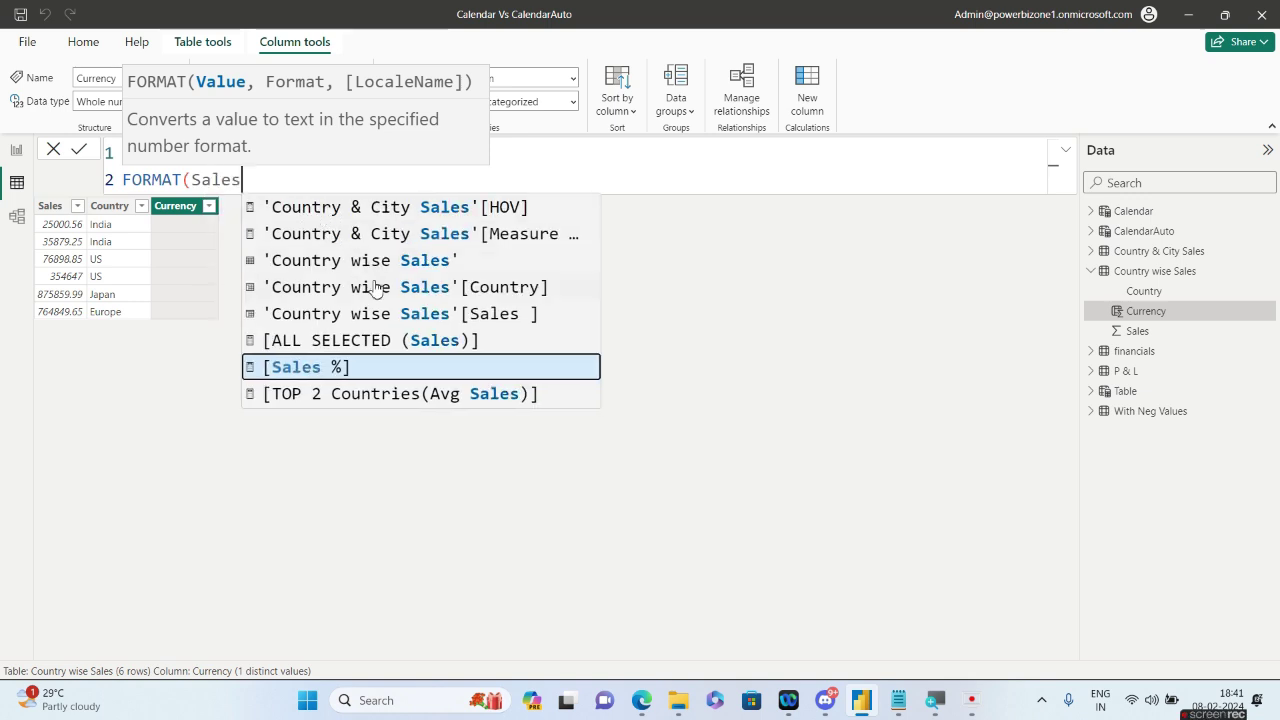
pyautogui.click(410, 314)
pyautogui.write(',')
pyautogui.hotkey('shift', 'Return')
pyautogui.press('Tab')
pyautogui.press('Tab')
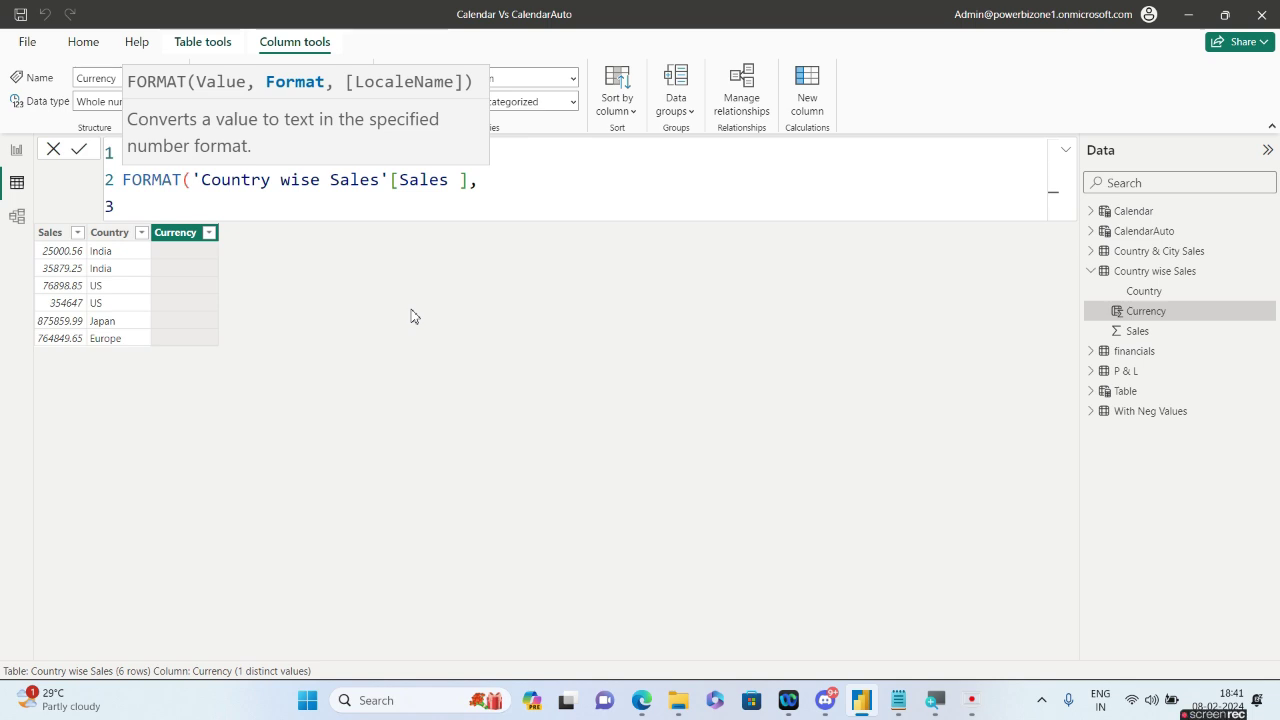
# Add SWITCH('Country wise Sales'[Country], as the format argument.
pyautogui.write('Swi')
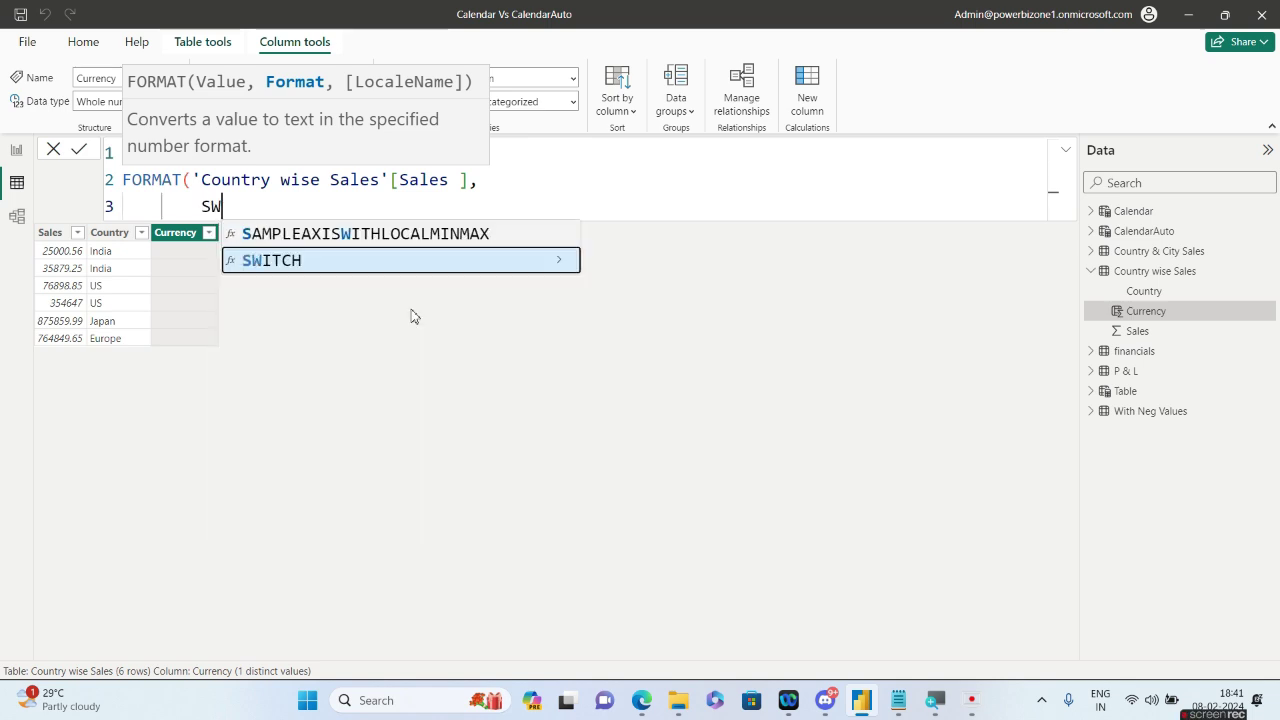
pyautogui.press('Tab')
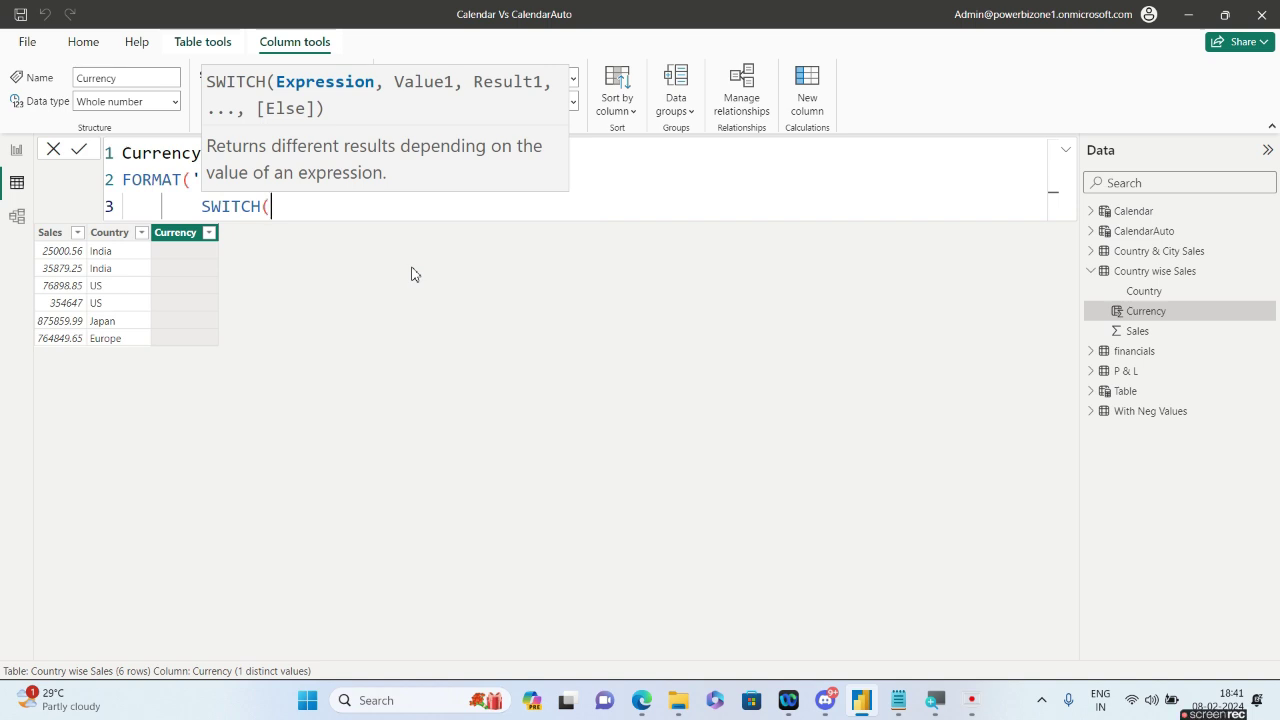
pyautogui.write('Count')
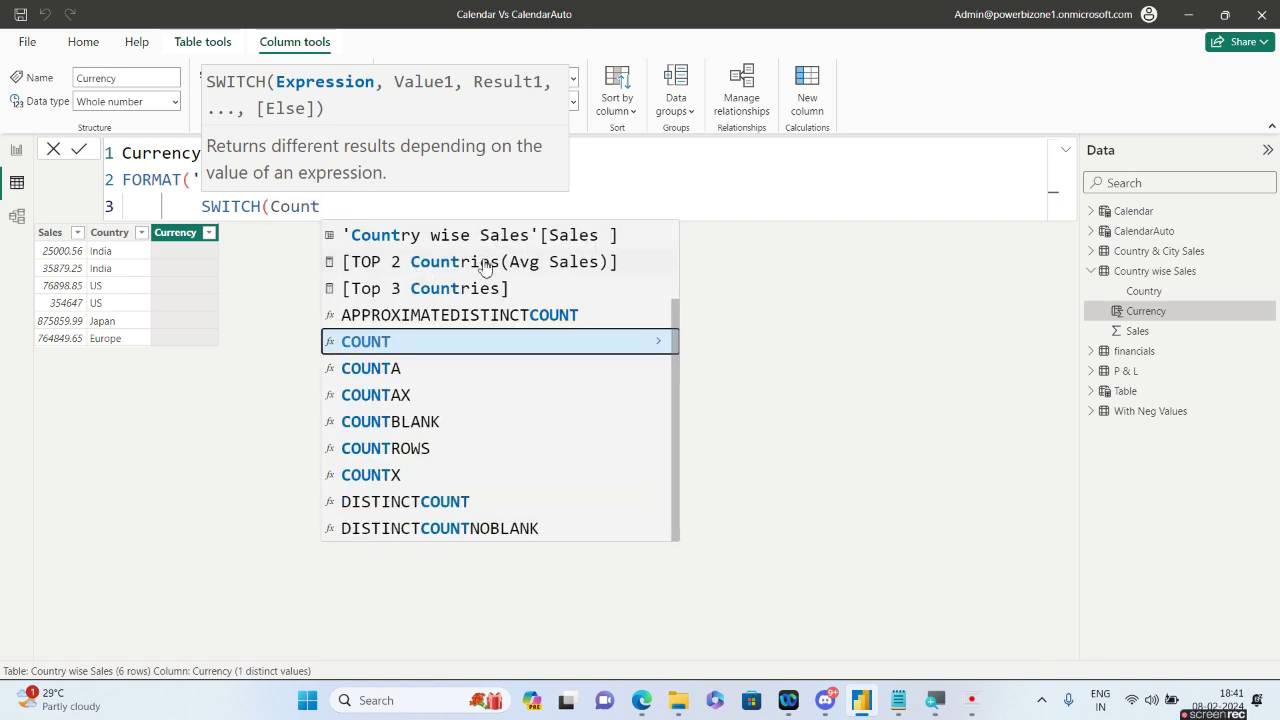
pyautogui.write('ry')
pyautogui.click(532, 313)
pyautogui.write(',')
pyautogui.press('Return')
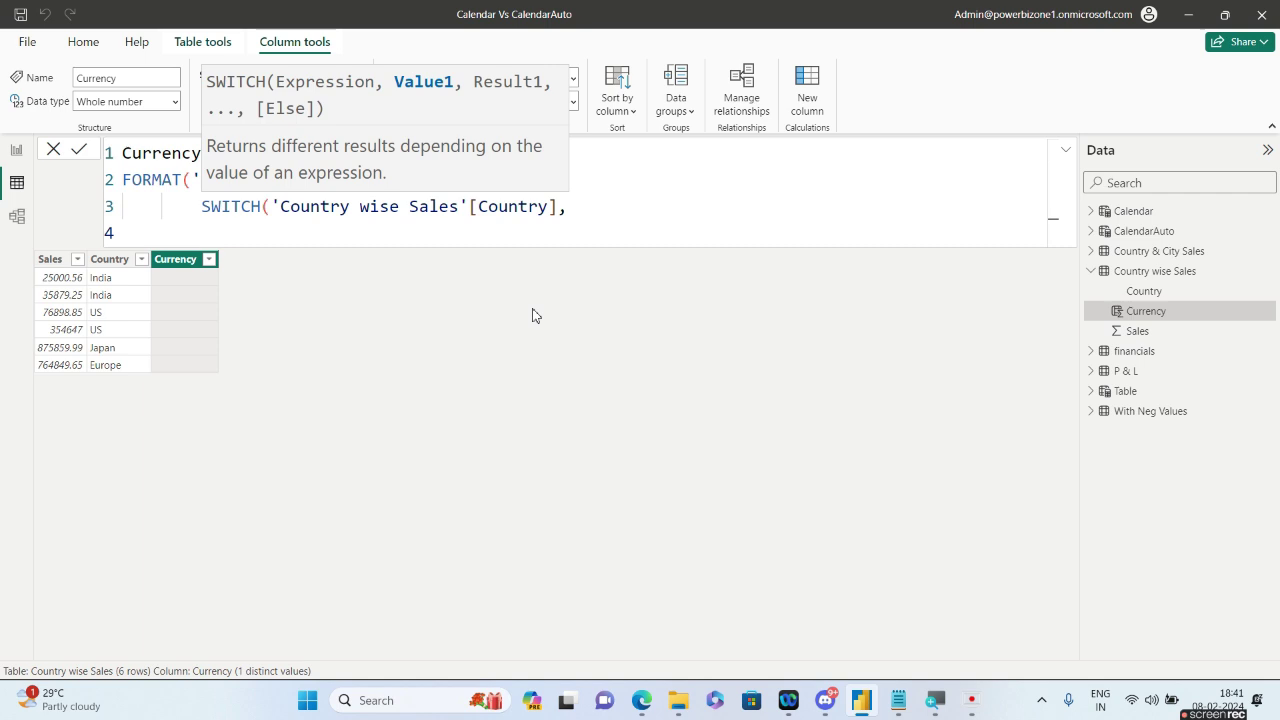
# Map "India" to "Currency" in the SWITCH.
pyautogui.write('""')
pyautogui.write('India",')
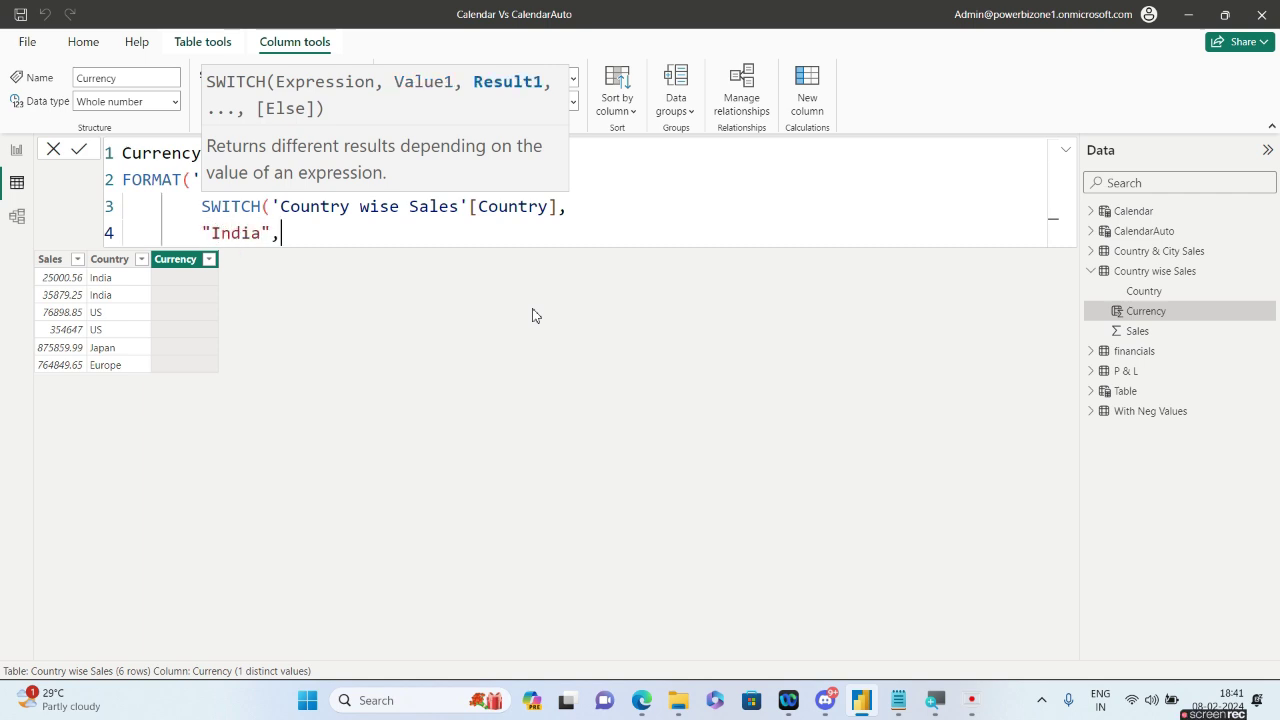
pyautogui.write('""')
pyautogui.press('Left')
pyautogui.write('Curren')
pyautogui.write('cy')
pyautogui.press('Right')
pyautogui.write(',')
pyautogui.press('Return')
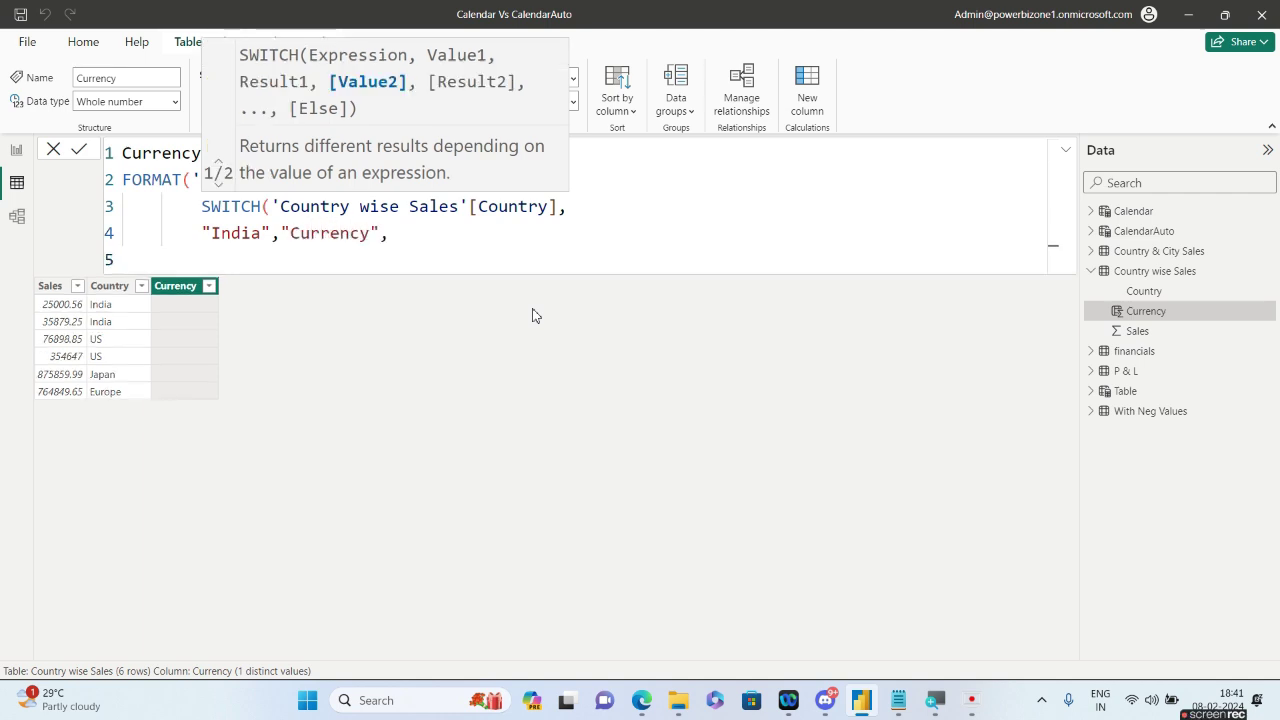
# Map "US" to the "$#" format on the next line.
pyautogui.write('""')
pyautogui.press('Left')
pyautogui.write('US')
pyautogui.press('Right')
pyautogui.write(',')
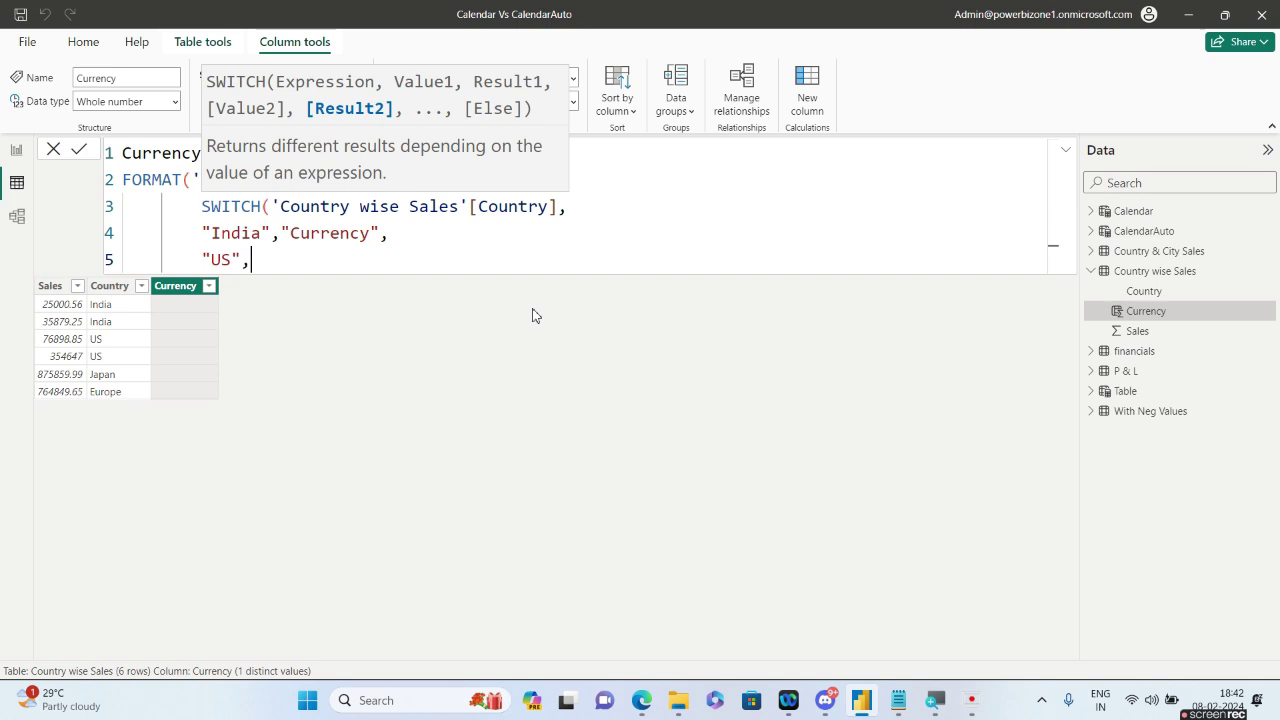
pyautogui.write('""')
pyautogui.press('Left')
pyautogui.write('$')
pyautogui.write('#"')
pyautogui.write(',')
pyautogui.hotkey('shift', 'Return')
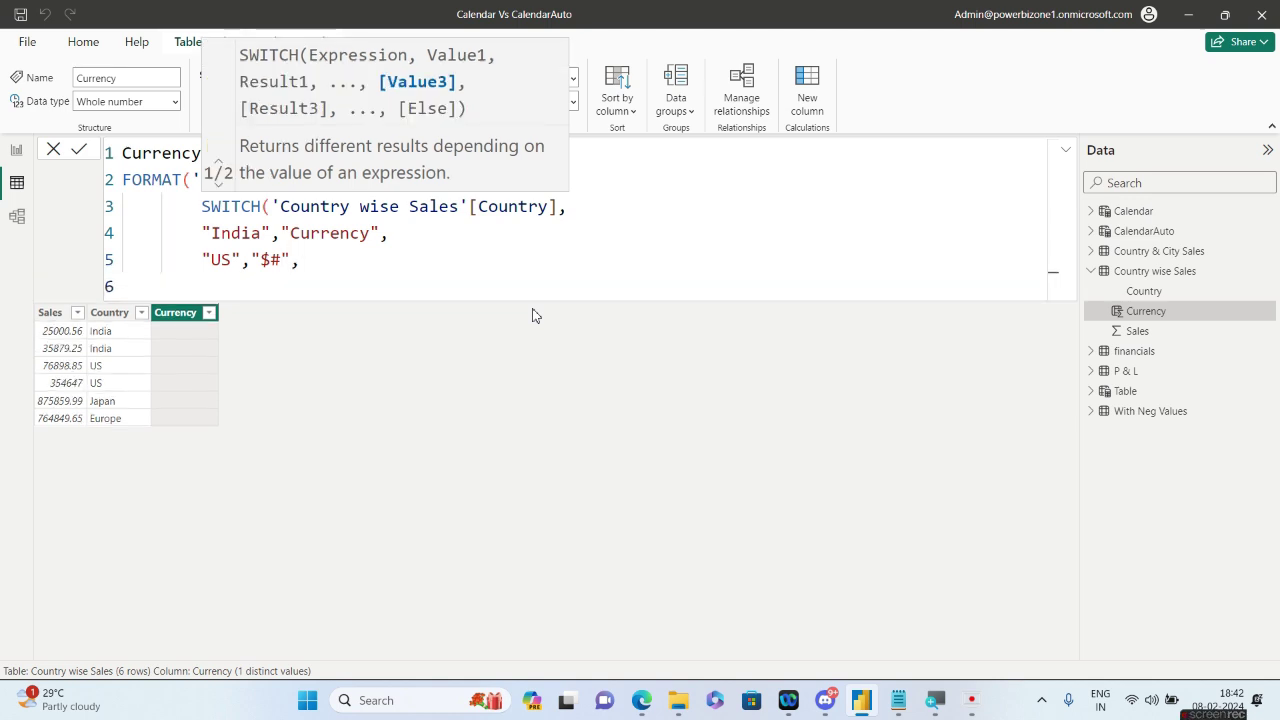
pyautogui.write('""')
# Begin the "Japan" entry on a new line.
pyautogui.press('Left')
pyautogui.write('Japan')
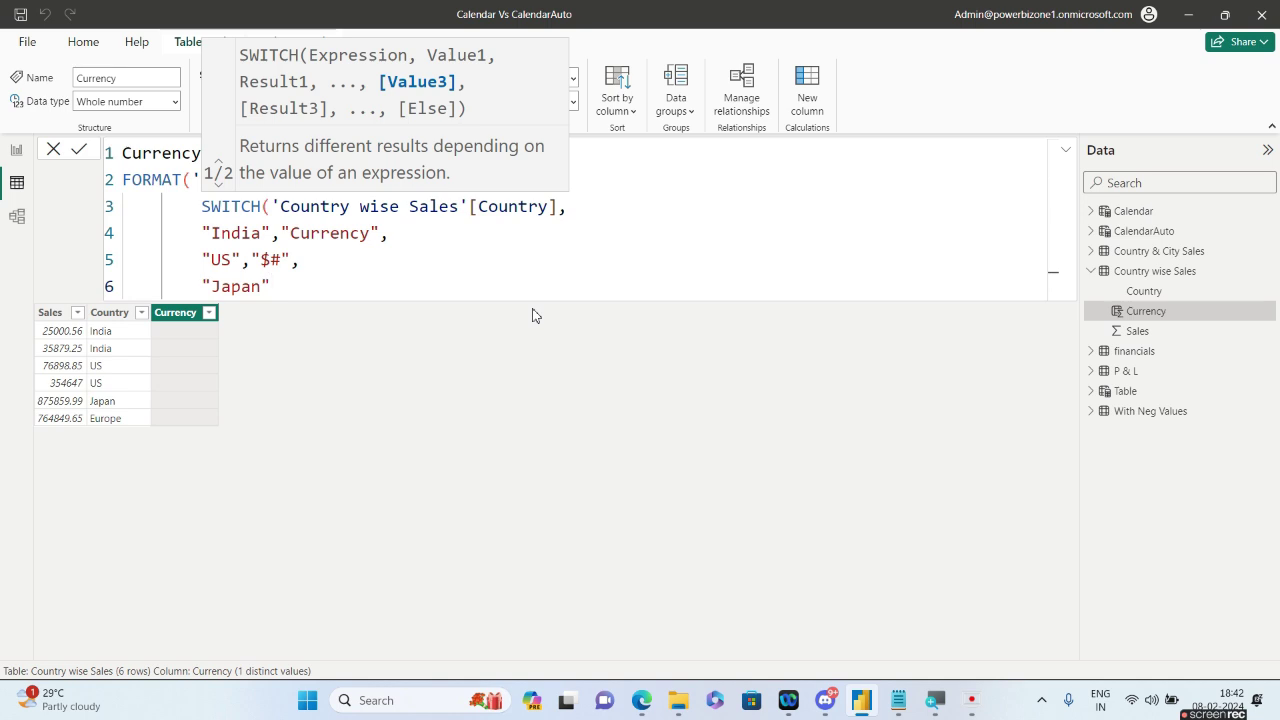
pyautogui.press('Right')
pyautogui.write(',')
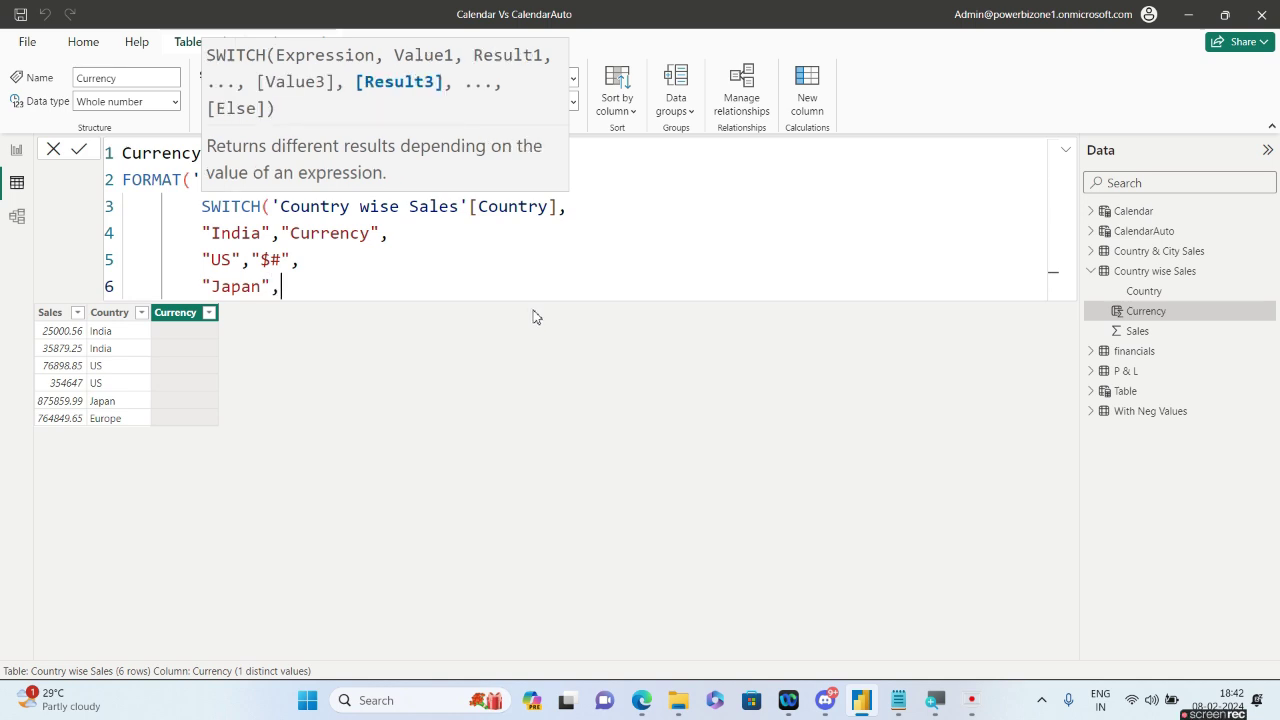
pyautogui.moveTo(901, 702)
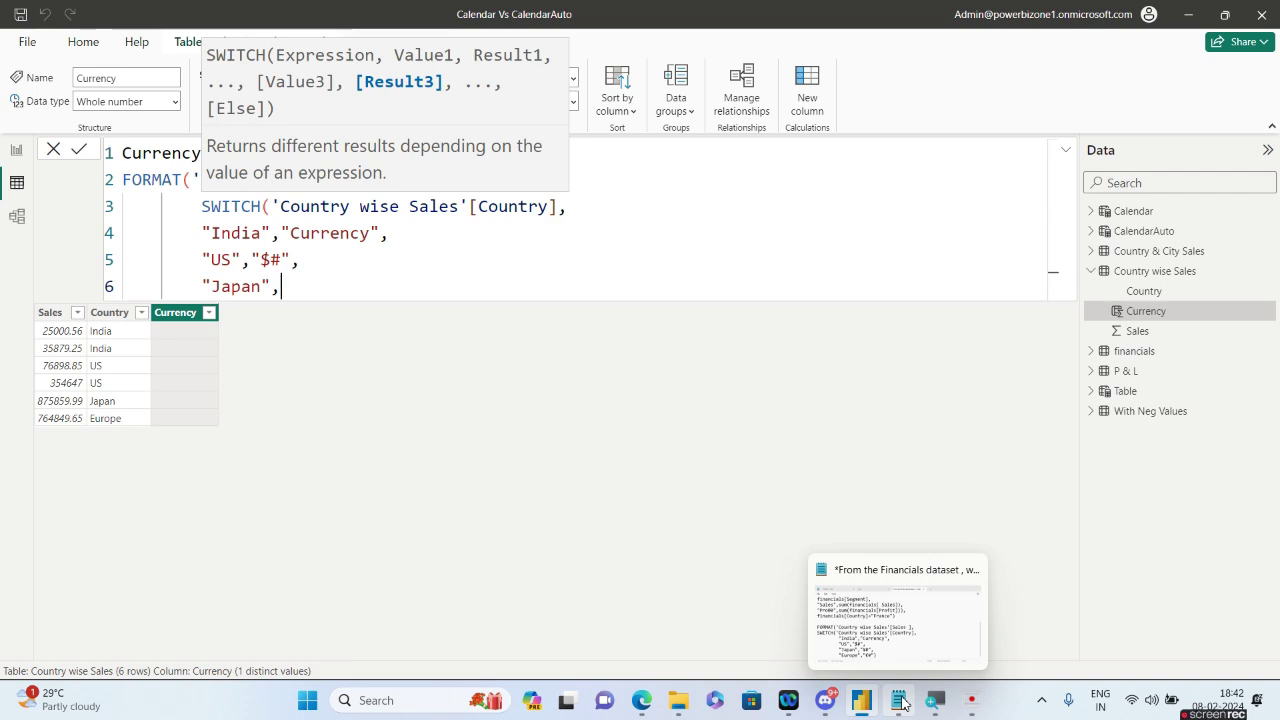
# In the Notepad Euro/Yen note, relabel the Yen code Alt+0165, add ¥ and copy it.
pyautogui.click(901, 702)
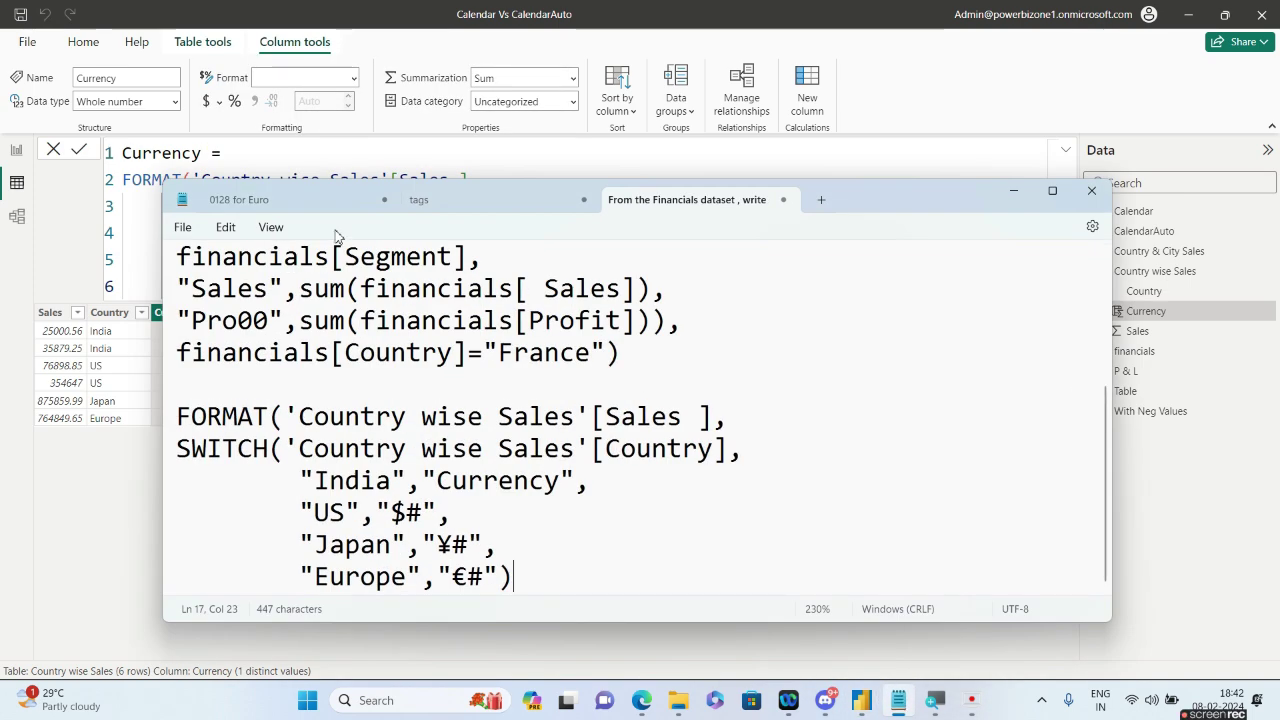
pyautogui.click(295, 204)
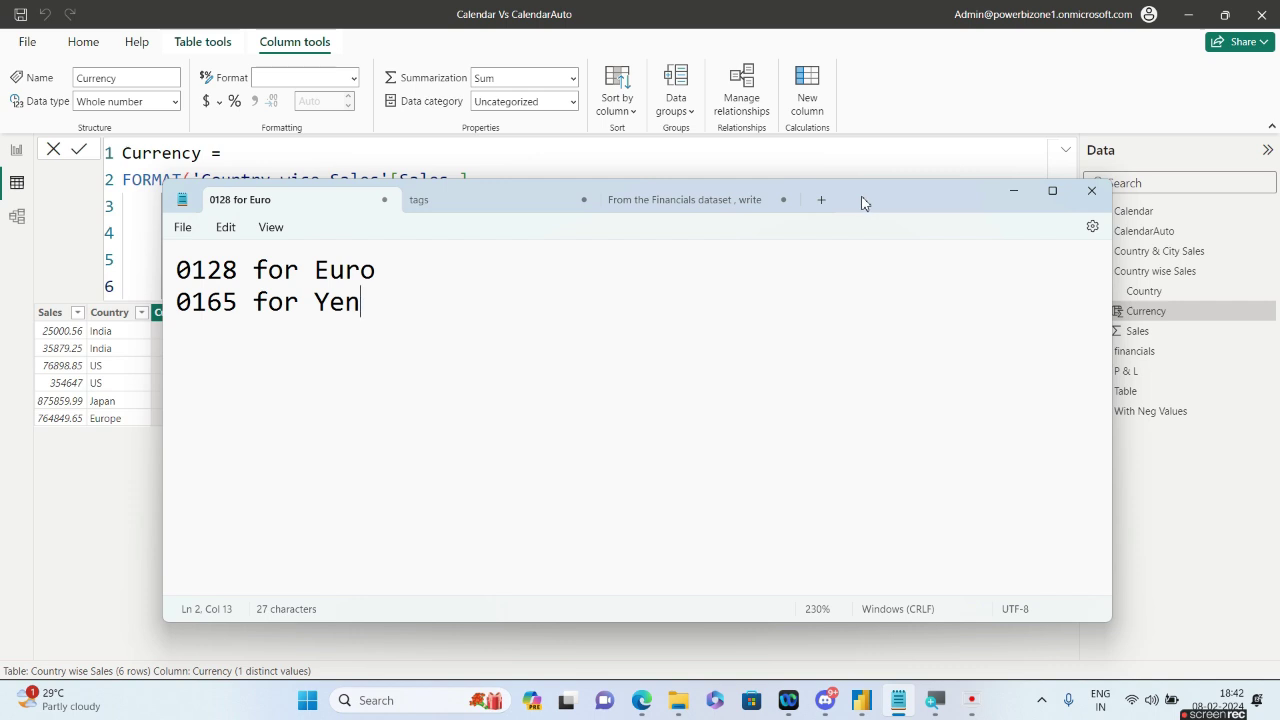
pyautogui.moveTo(876, 209); pyautogui.dragTo(1062, 306)
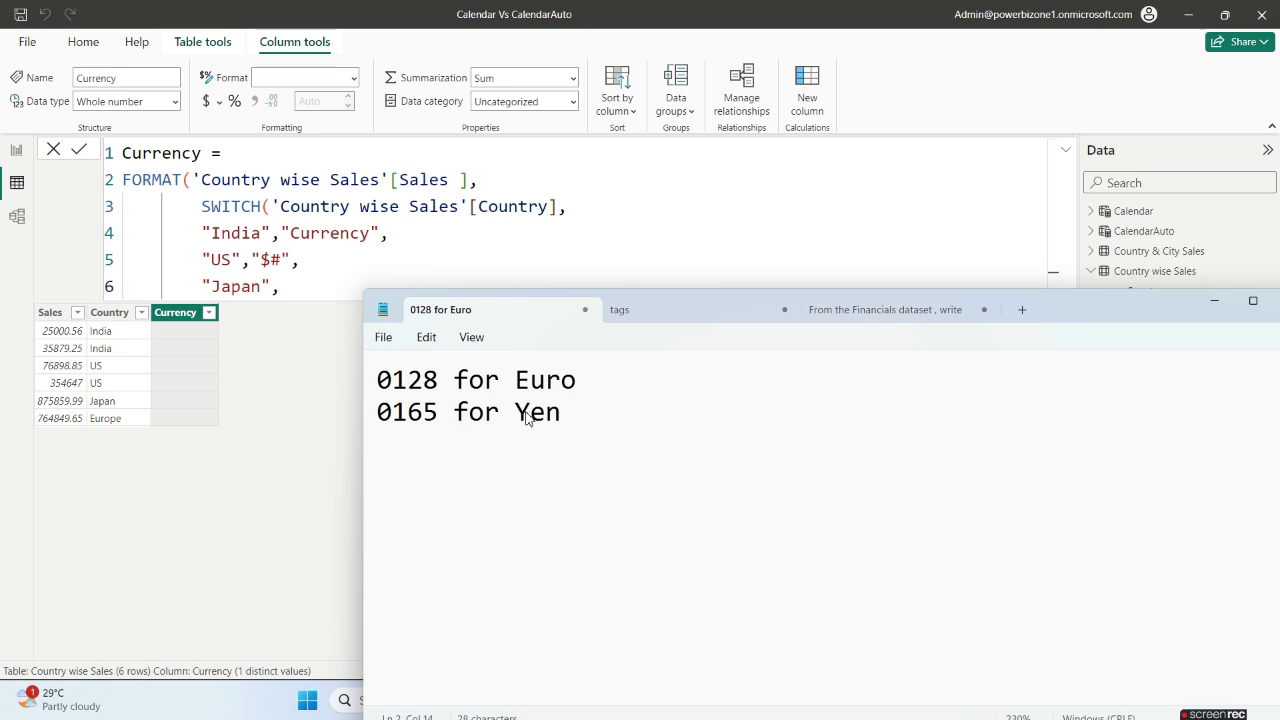
pyautogui.press('Left')
pyautogui.press('Left')
pyautogui.press('Left')
pyautogui.press('Left')
pyautogui.press('Left')
pyautogui.press('Left')
pyautogui.press('Left')
pyautogui.press('Left')
pyautogui.press('Left')
pyautogui.press('Left')
pyautogui.press('Left')
pyautogui.press('Left')
pyautogui.press('Left')
pyautogui.write('Alt')
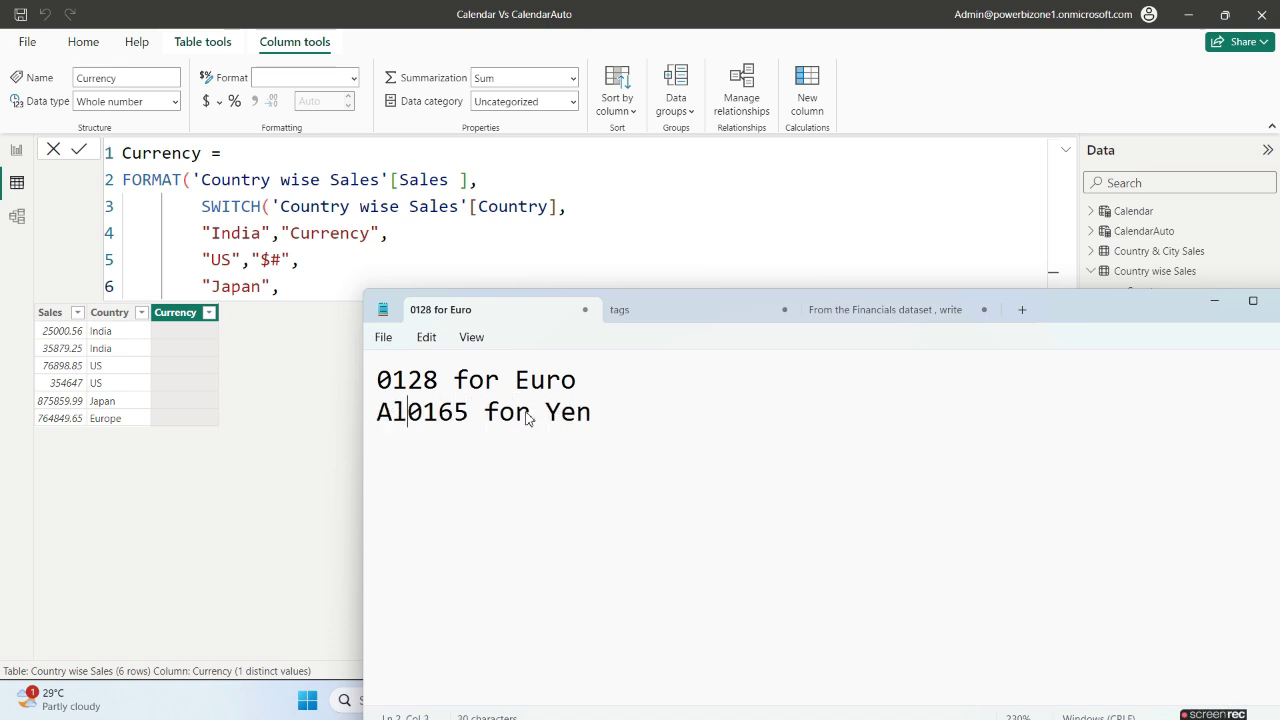
pyautogui.write('+')
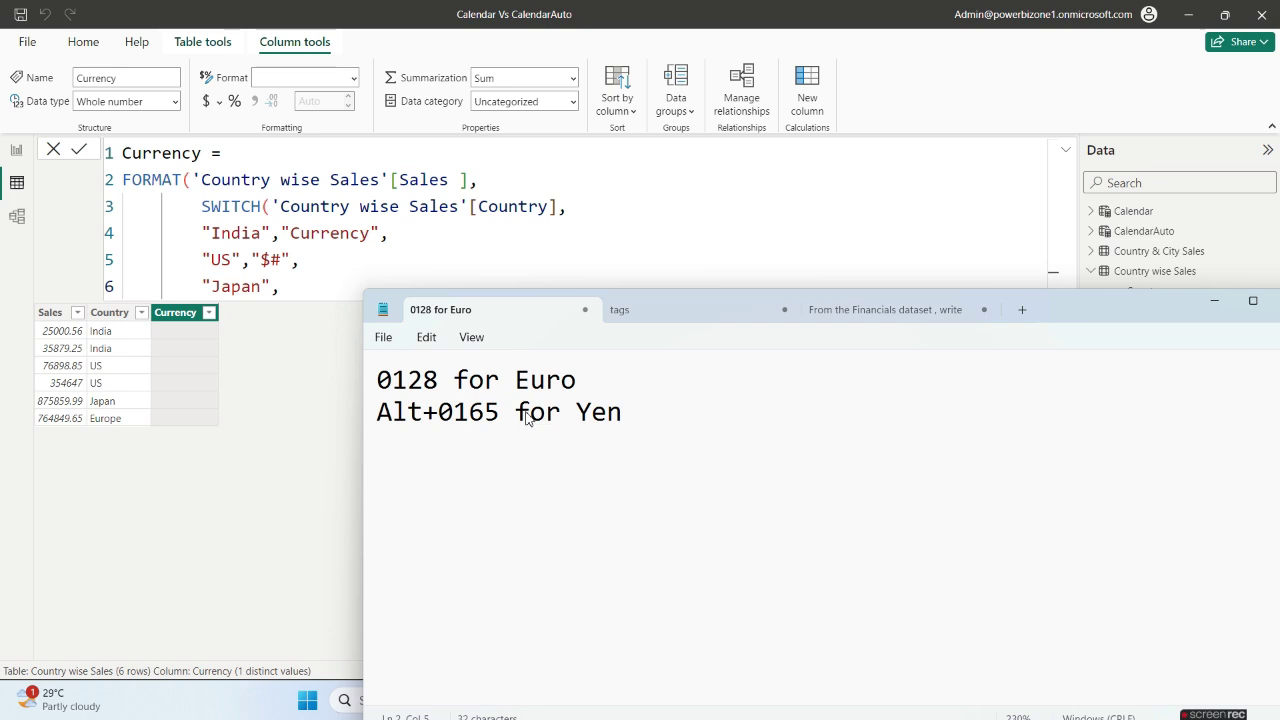
pyautogui.click(640, 416)
pyautogui.write('¥')
pyautogui.moveTo(653, 417); pyautogui.dragTo(643, 418)
pyautogui.hotkey('ctrl', 'c')
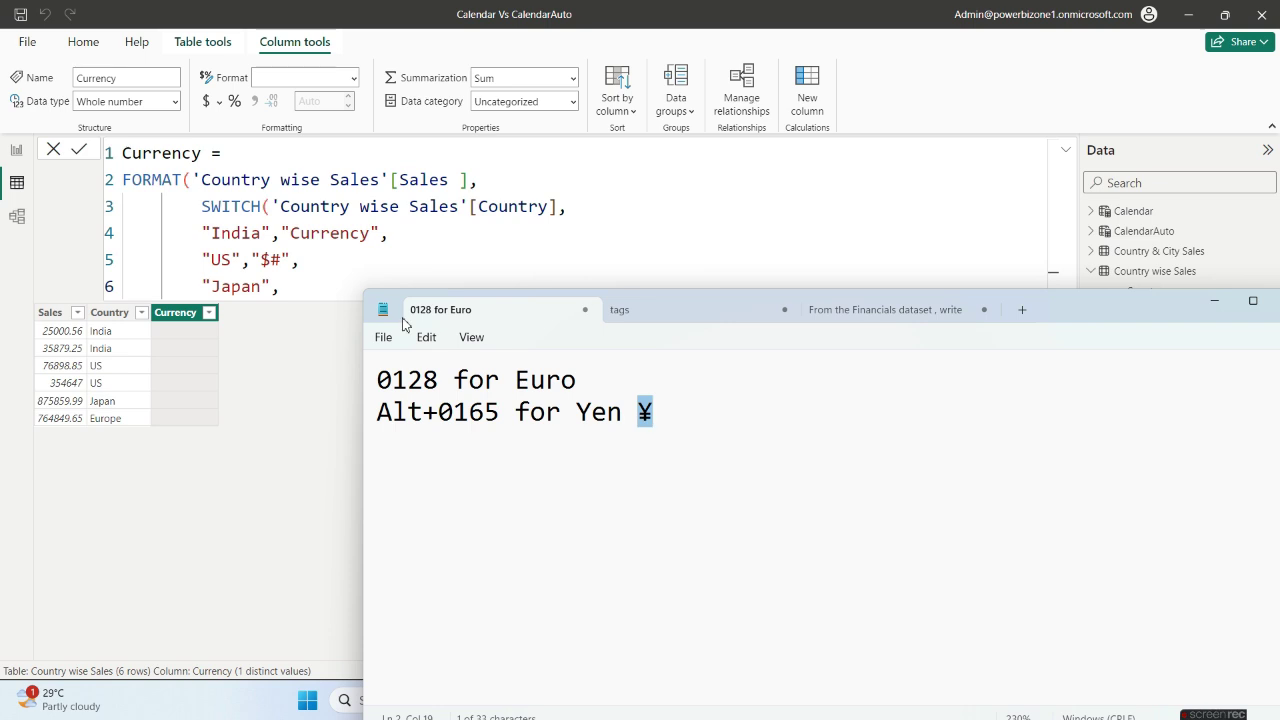
pyautogui.click(280, 288)
# Paste ¥ to make Japan's format "¥#" and start an indented "Europe" line.
pyautogui.write('"')
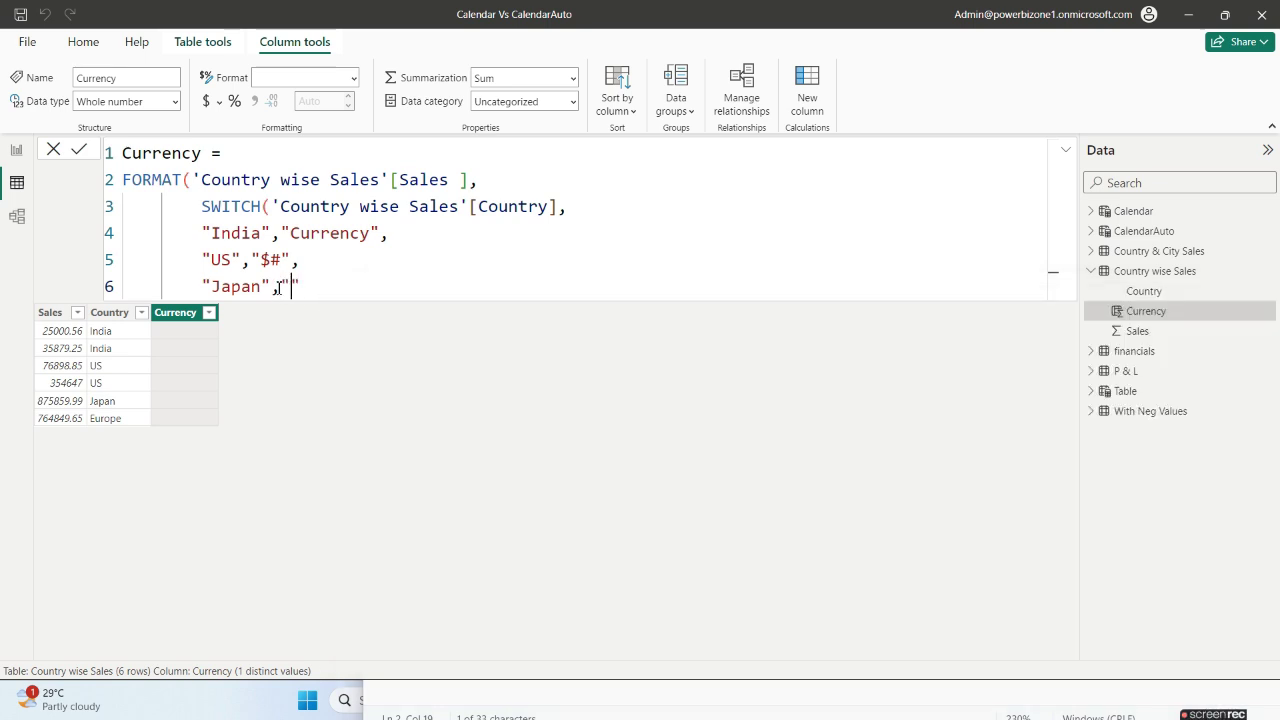
pyautogui.hotkey('ctrl', 'v')
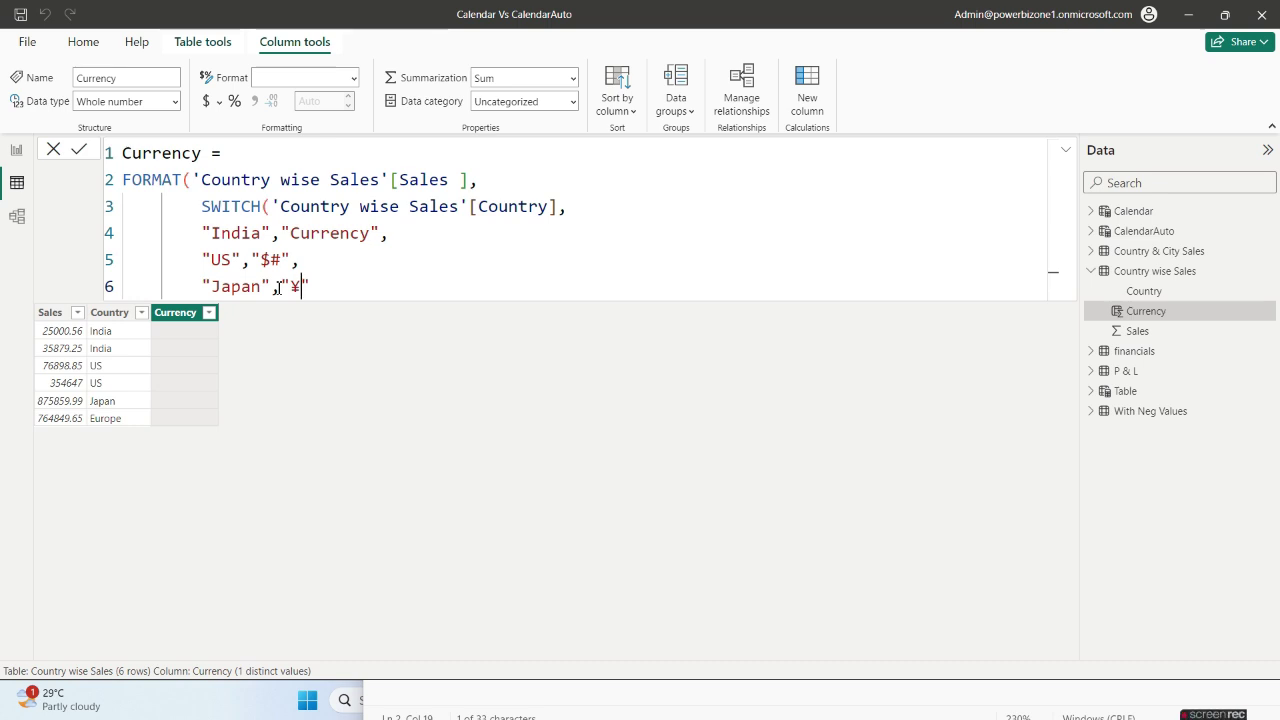
pyautogui.write('#",')
pyautogui.hotkey('shift', 'Return')
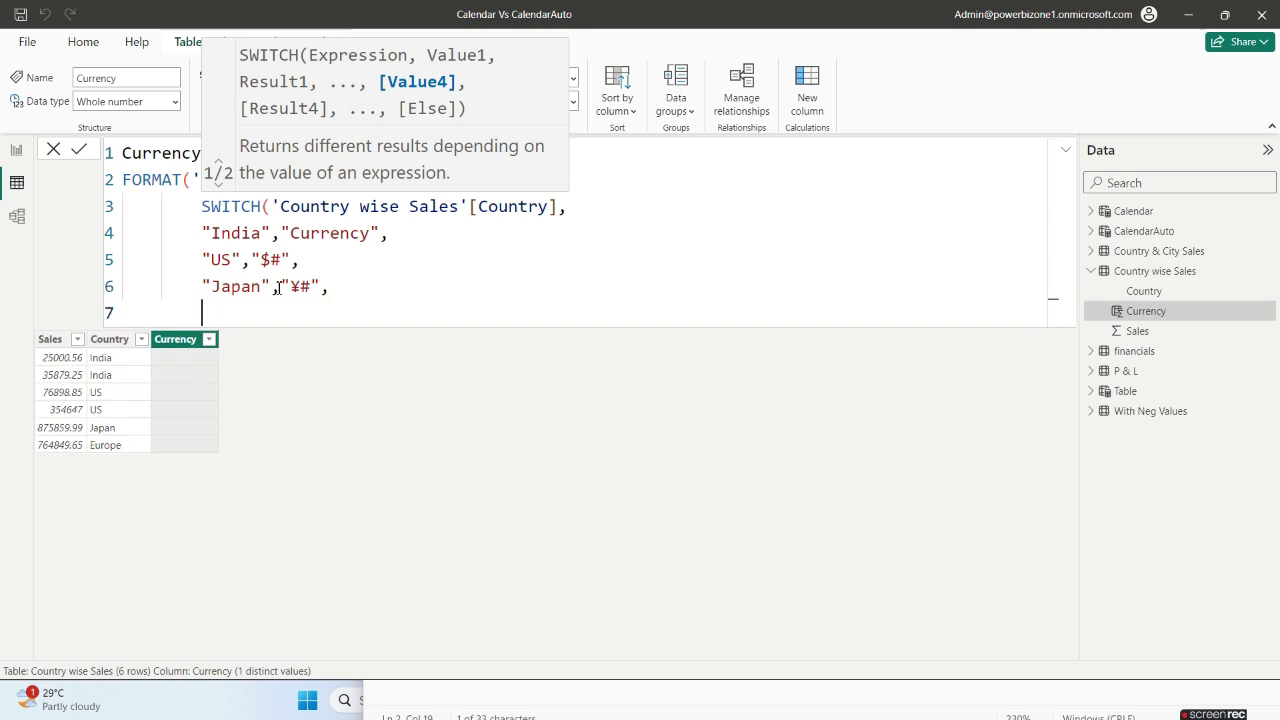
pyautogui.write('Eu')
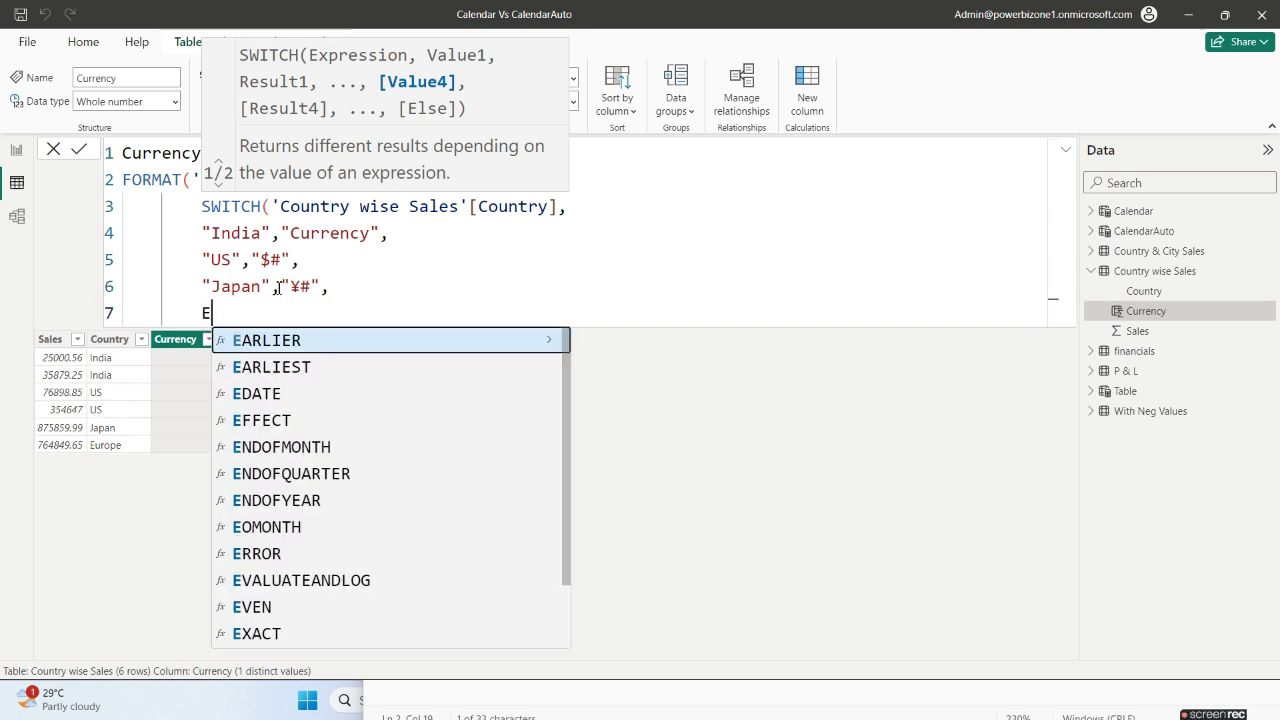
pyautogui.press('BackSpace')
pyautogui.press('BackSpace')
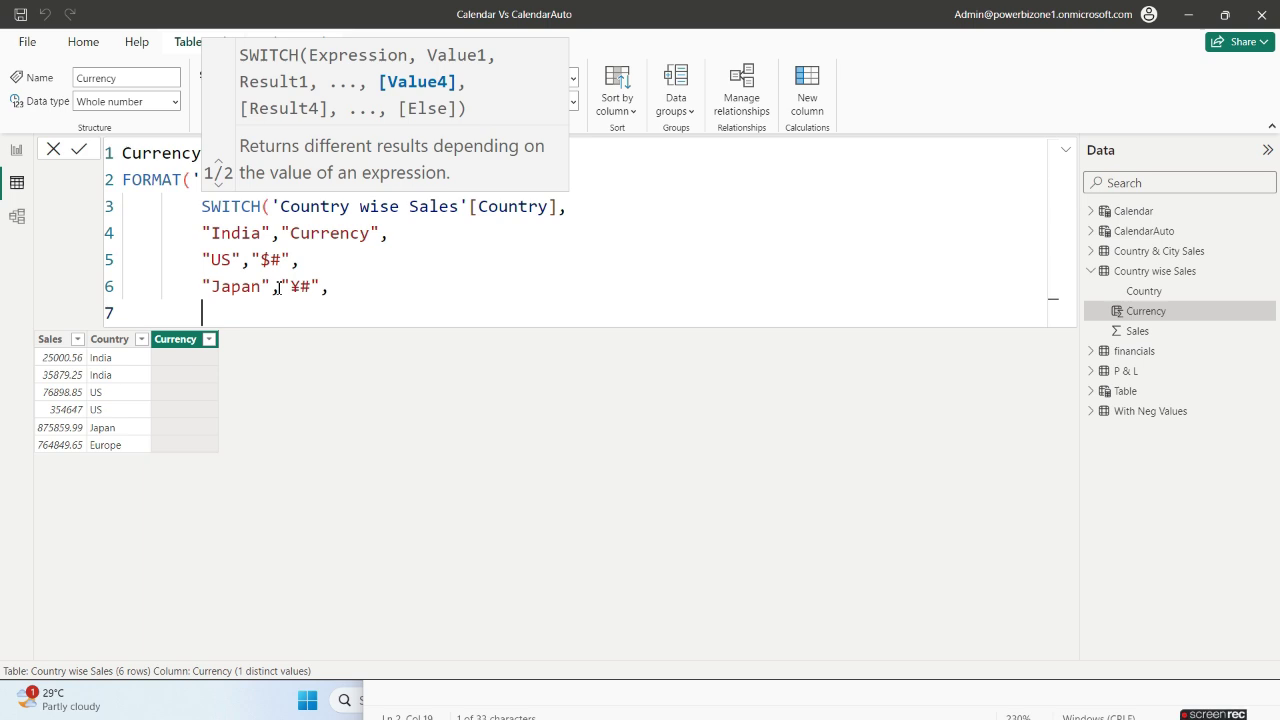
pyautogui.press('Tab')
pyautogui.write('""')
pyautogui.write('Europe')
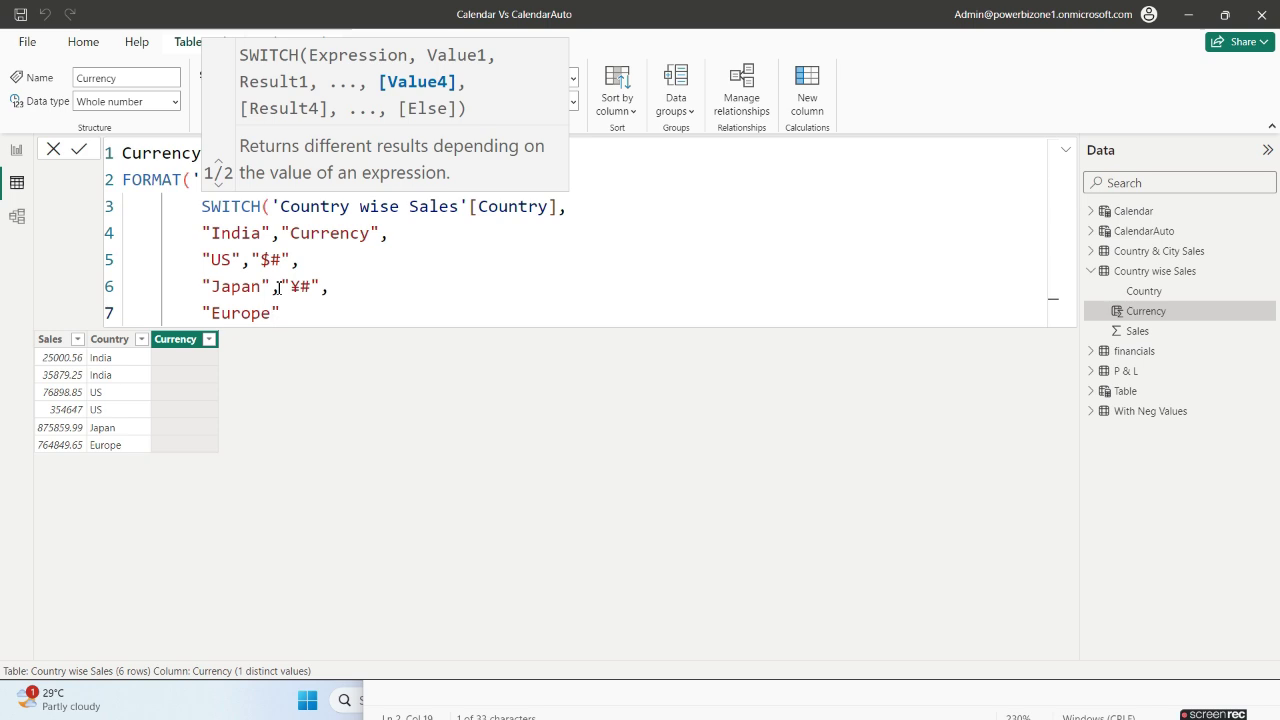
pyautogui.write(',""')
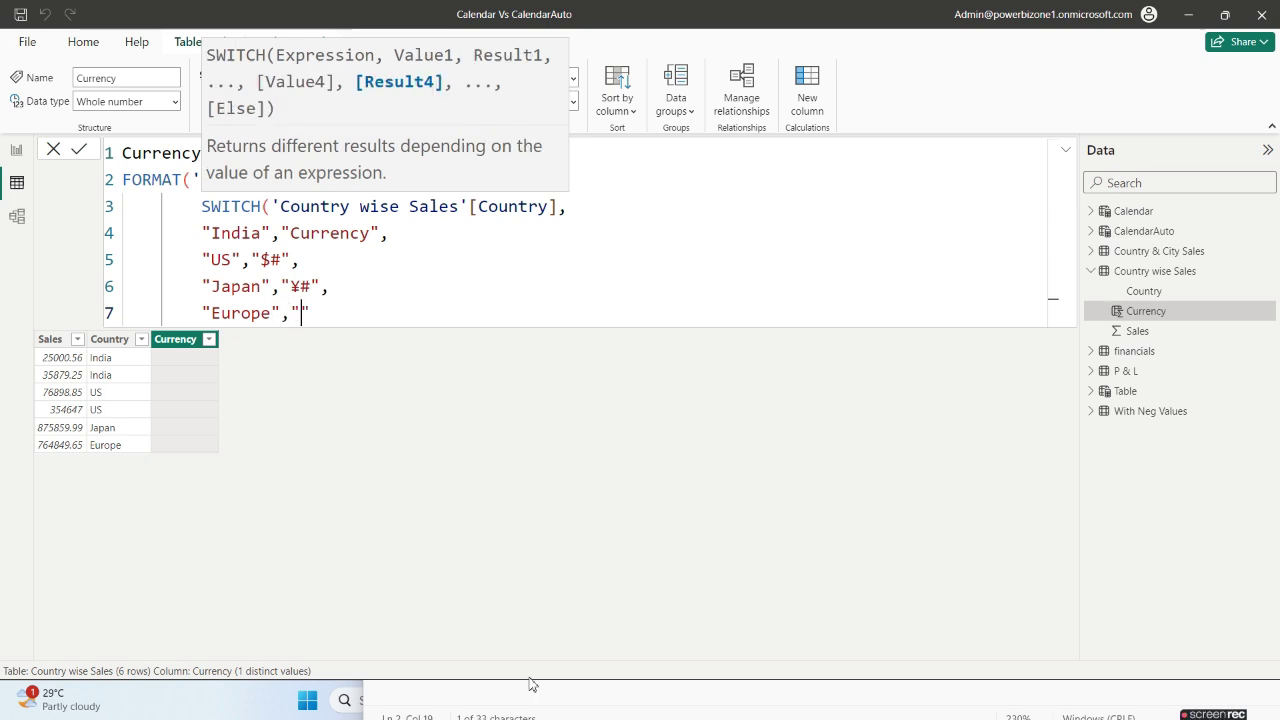
# In Notepad, add a € symbol after the Euro code and copy it.
pyautogui.click(809, 706)
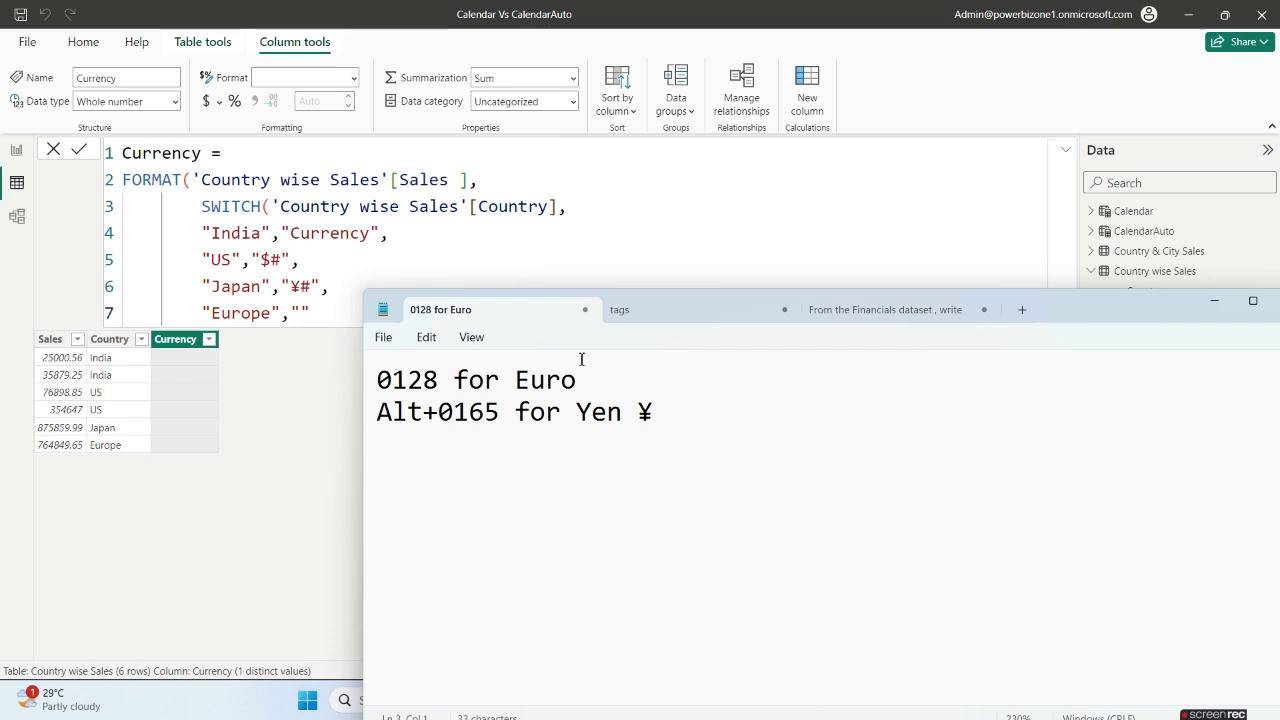
pyautogui.click(603, 380)
pyautogui.write('€')
pyautogui.moveTo(606, 380); pyautogui.dragTo(596, 384)
pyautogui.hotkey('ctrl', 'c')
# Set Europe's format to "€#" and close the SWITCH and FORMAT brackets.
pyautogui.click(303, 310)
pyautogui.hotkey('ctrl', 'v')
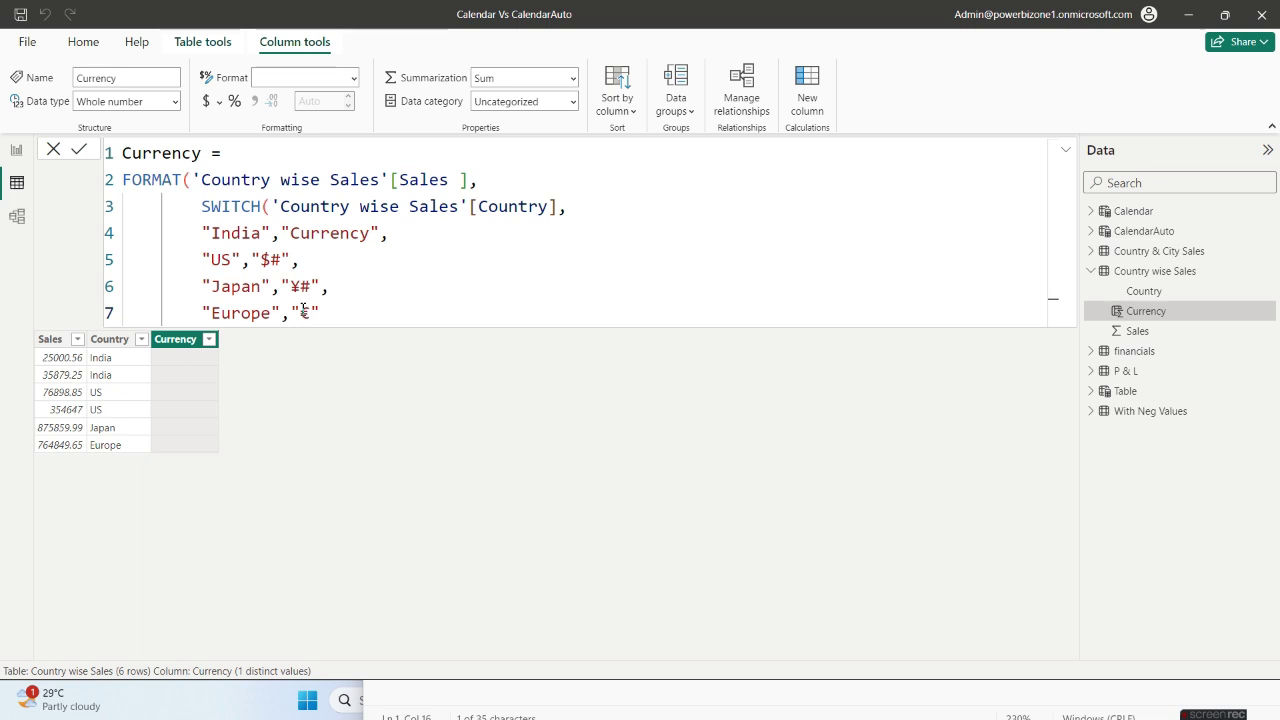
pyautogui.write('#')
pyautogui.click(361, 314)
pyautogui.write(')')
pyautogui.press('Return')
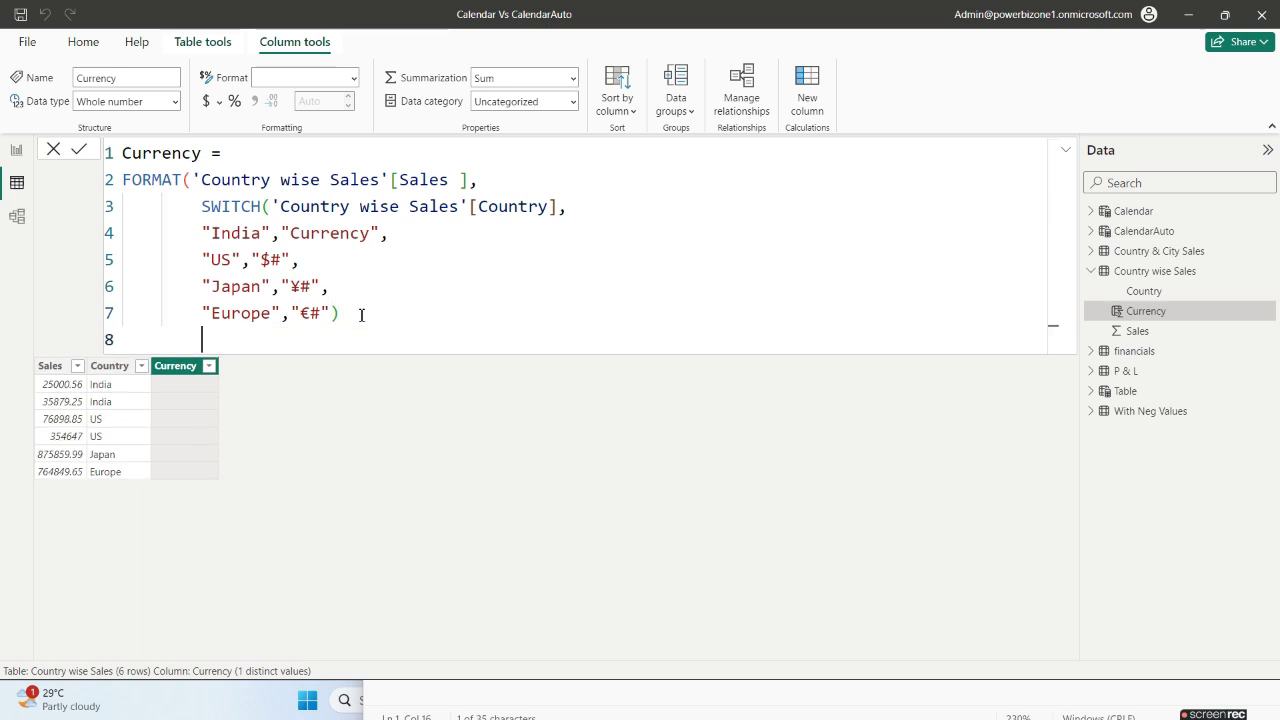
pyautogui.write(')')
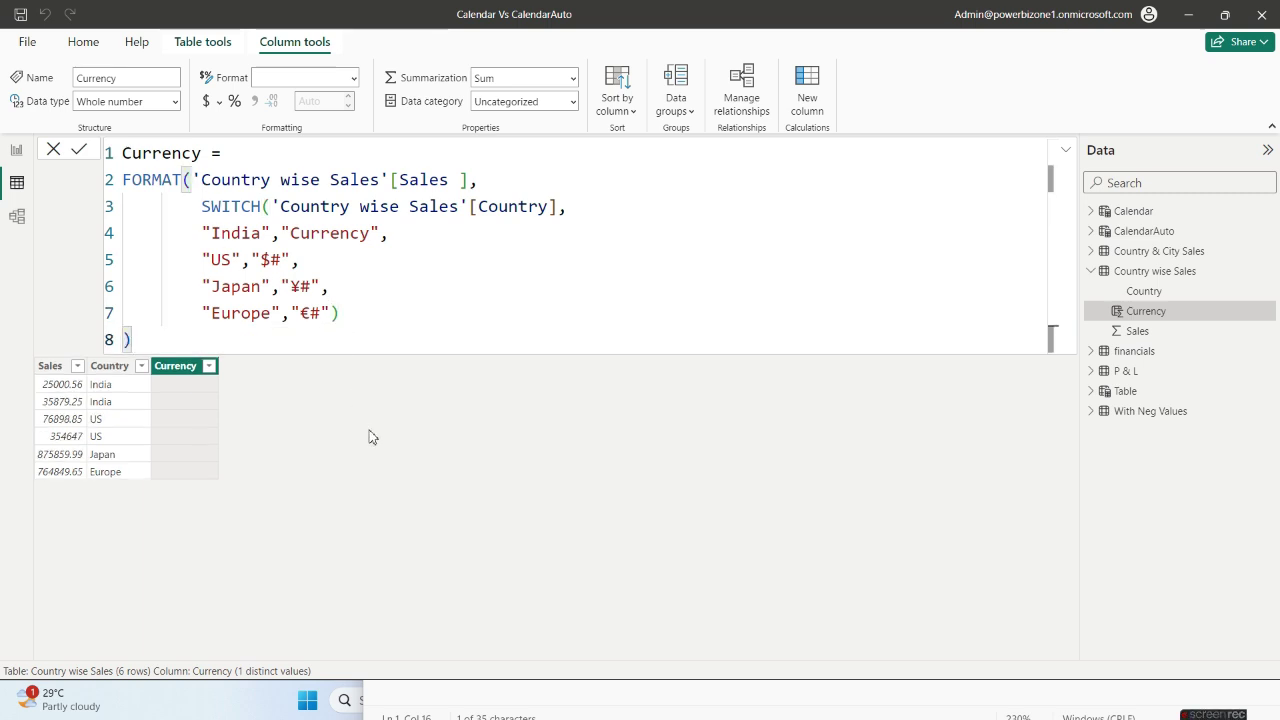
# Commit the formula, then use "$ #", "¥ #" and "€ #" so values read like € 764850.
pyautogui.press('super+plus')
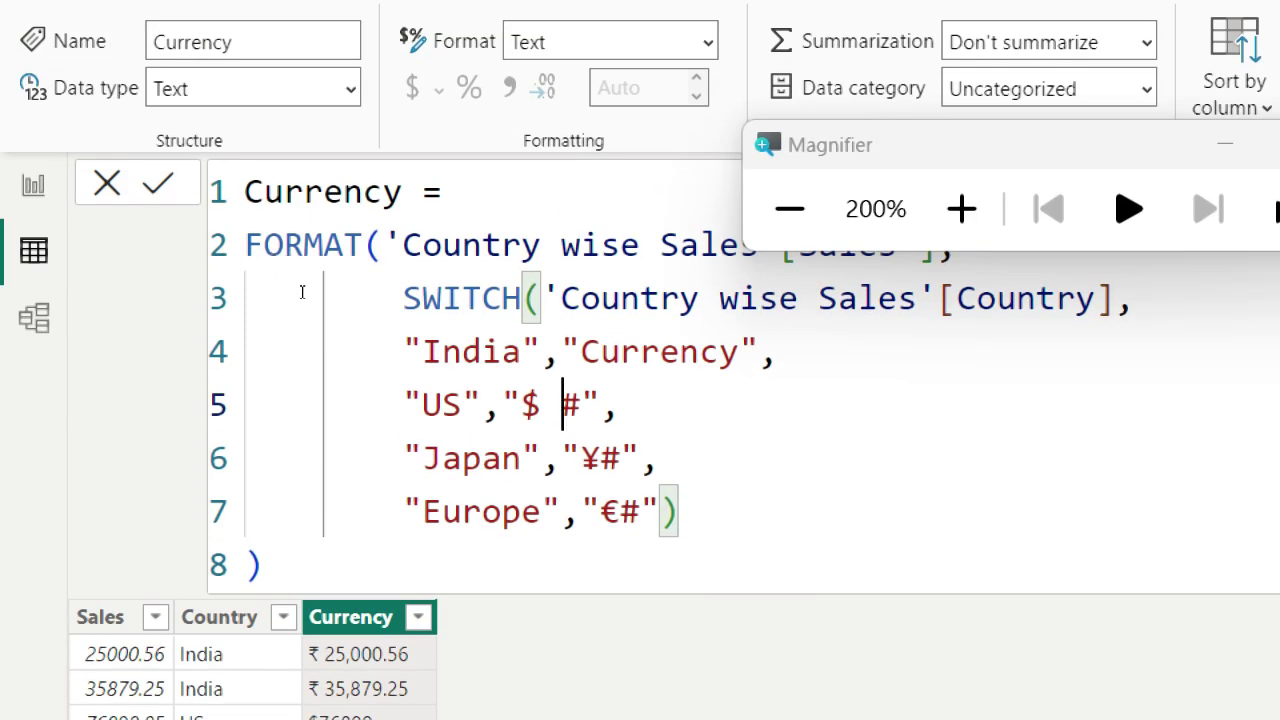
pyautogui.press('Down')
pyautogui.press('Right')
pyautogui.press('Right')
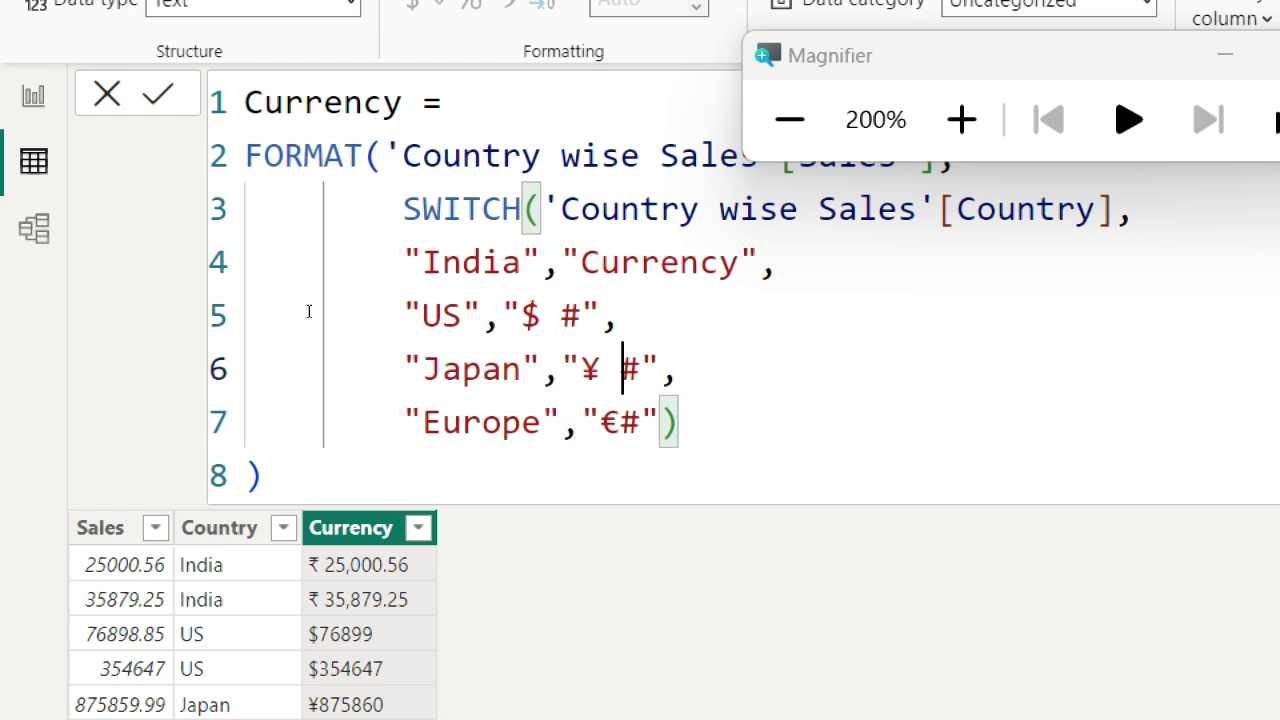
pyautogui.press('Down')
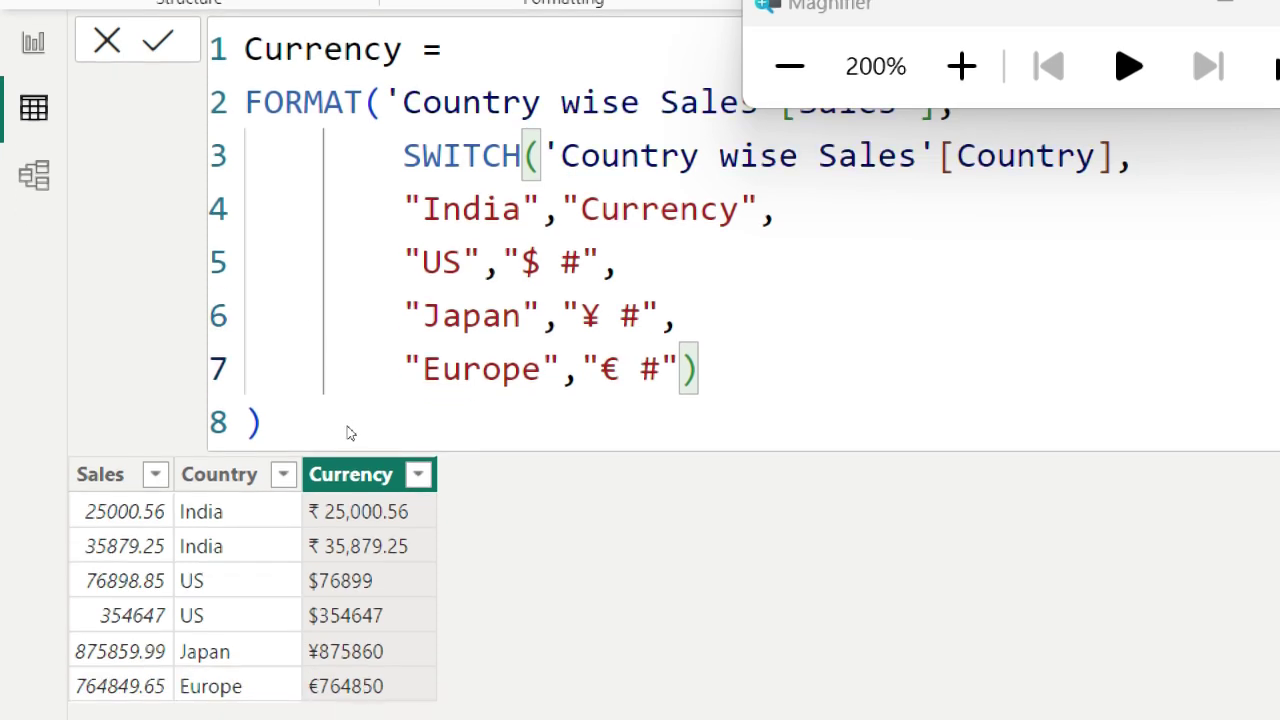
pyautogui.press('Return')
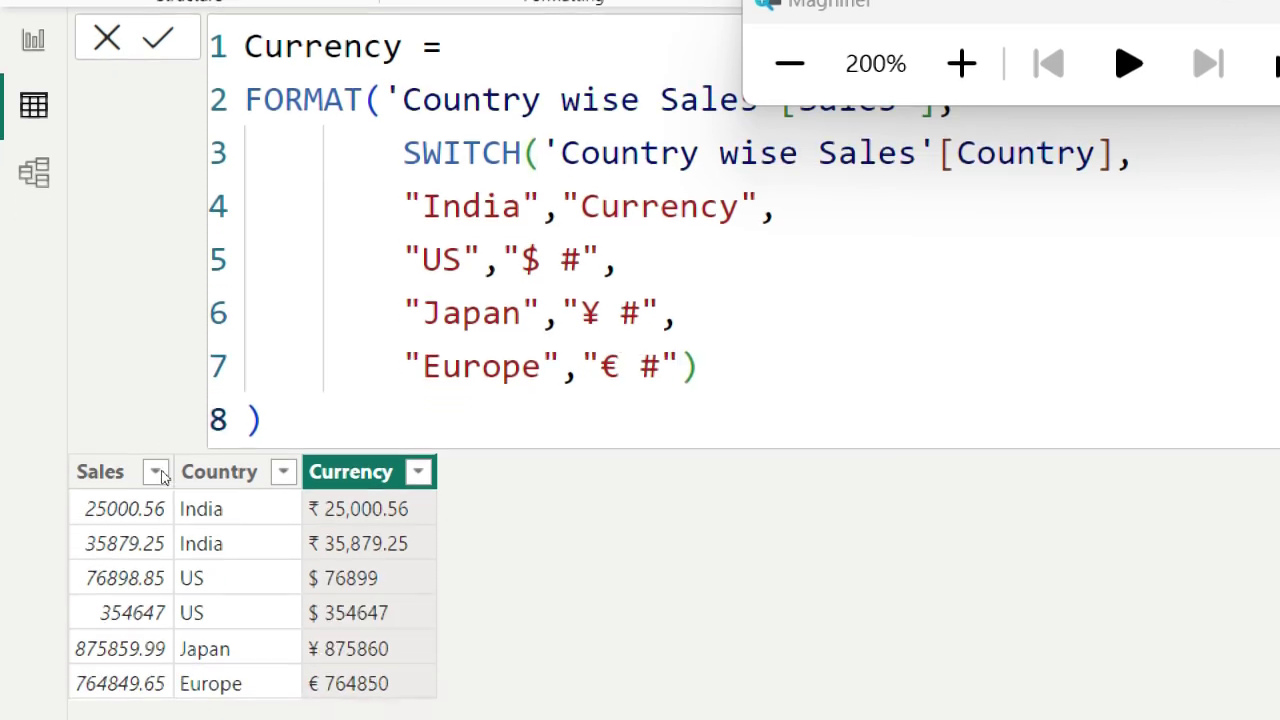